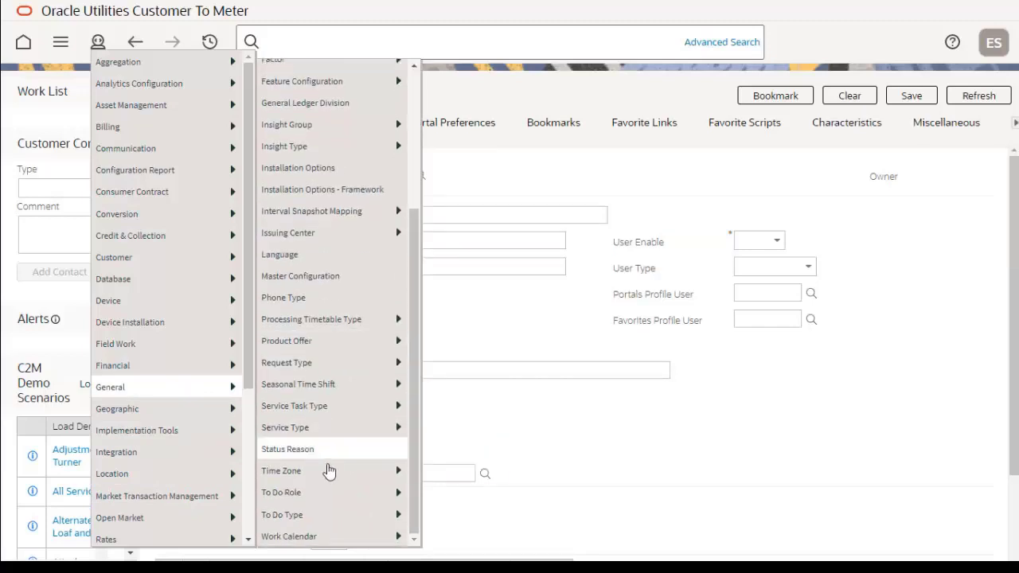
Open the list of service types and display the details of the Electric service type.
{"action": "mouse_move", "coordinate": [322, 438]}
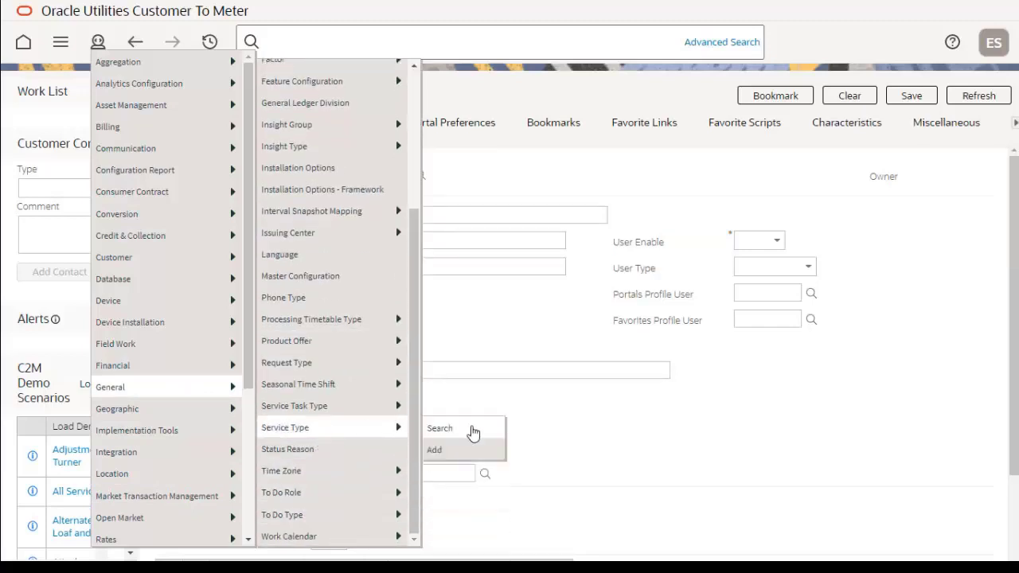
{"action": "left_click", "coordinate": [582, 427]}
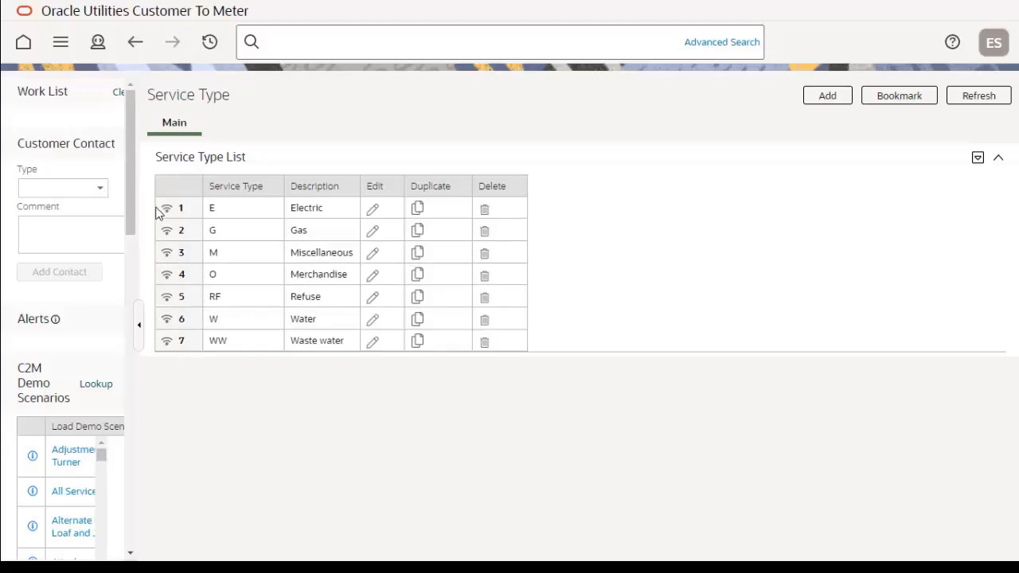
{"action": "left_click", "coordinate": [170, 215]}
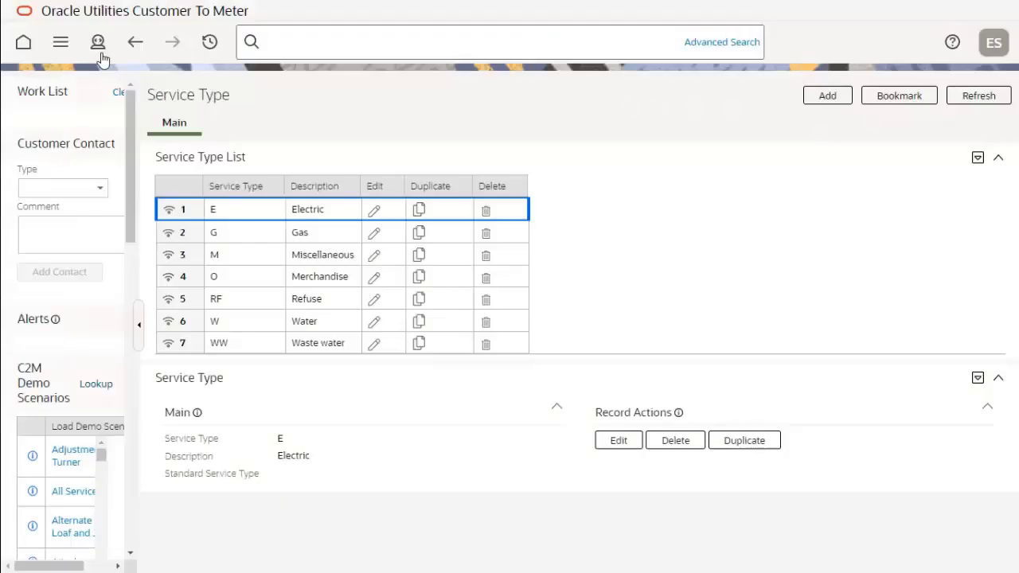
Open the list of units of measure and display the full details of the KWH (Kilowatt-Hours) unit.
{"action": "left_click", "coordinate": [98, 42]}
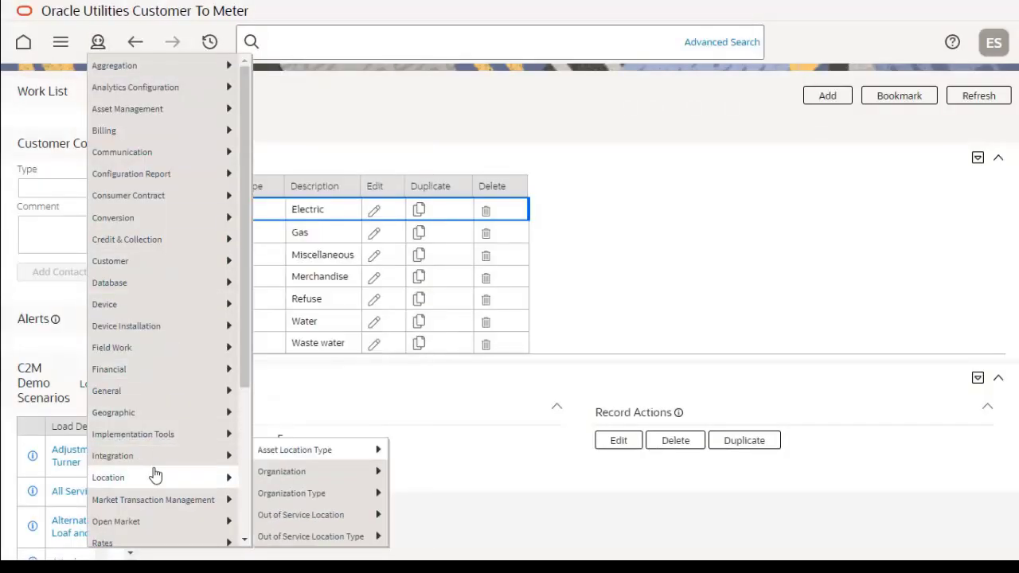
{"action": "scroll", "coordinate": [152, 450], "scroll_direction": "down", "scroll_amount": 5}
{"action": "mouse_move", "coordinate": [153, 398]}
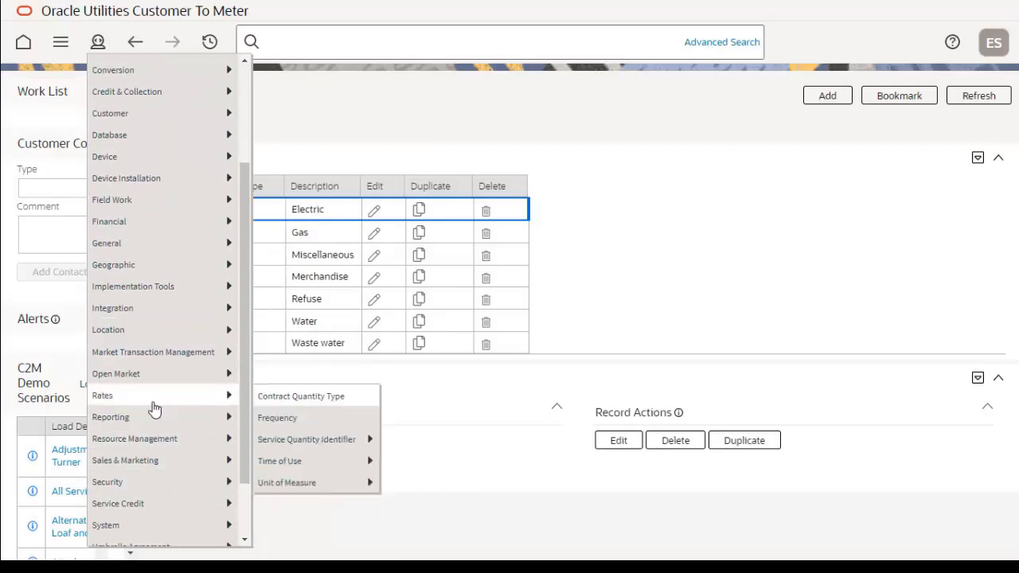
{"action": "mouse_move", "coordinate": [327, 487]}
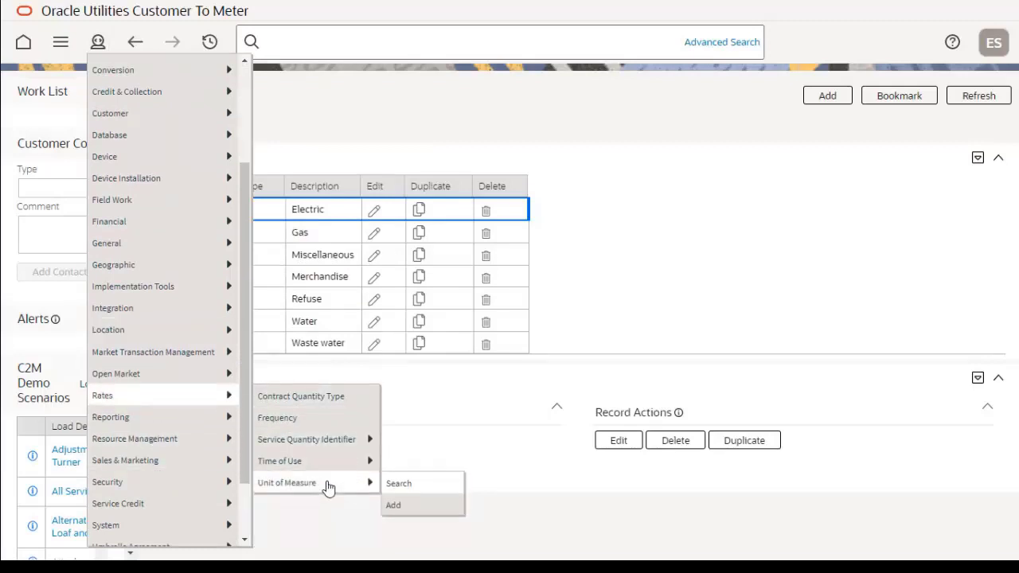
{"action": "left_click", "coordinate": [409, 484]}
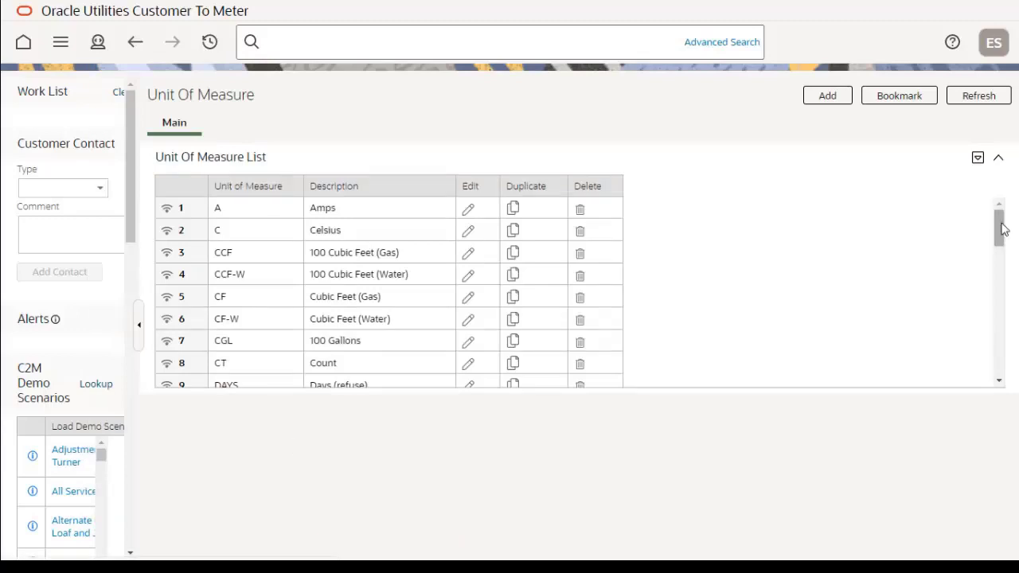
{"action": "left_click_drag", "start_coordinate": [1002, 230], "coordinate": [1002, 288]}
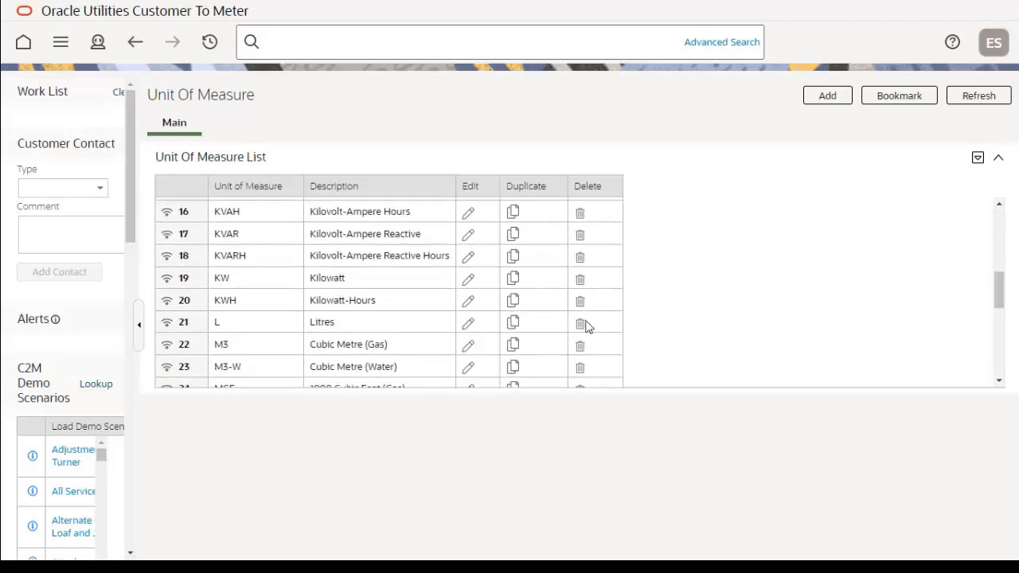
{"action": "left_click", "coordinate": [167, 309]}
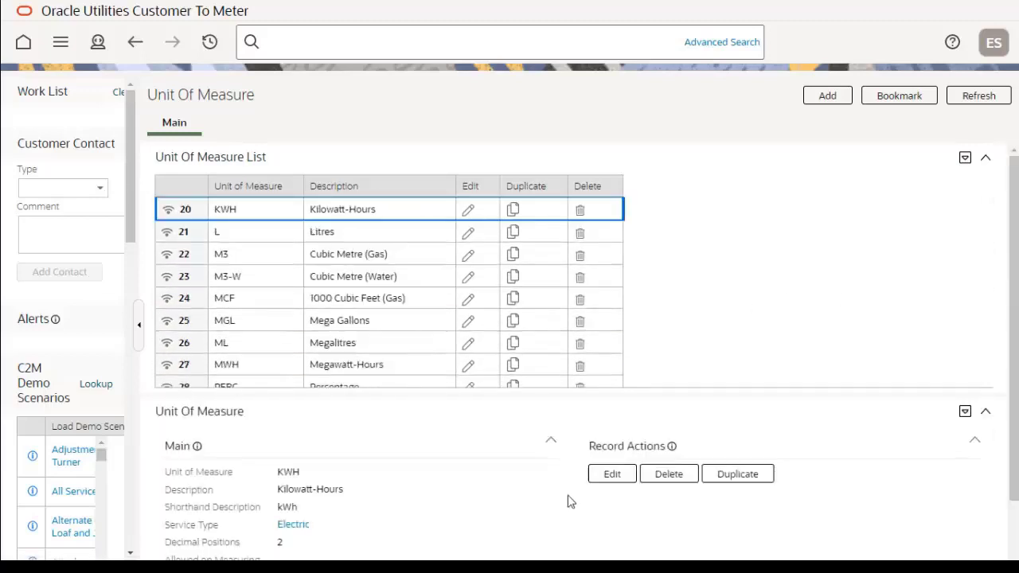
{"action": "scroll", "coordinate": [975, 500], "scroll_direction": "down", "scroll_amount": 1}
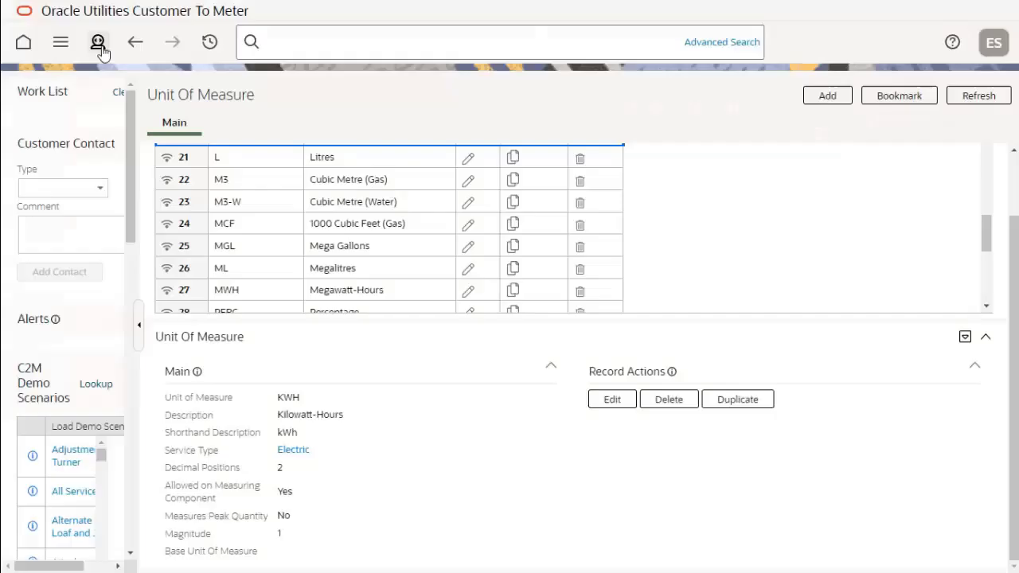
Search for measuring component types with the description % and the measuring component class Aggregator.
{"action": "left_click", "coordinate": [97, 42]}
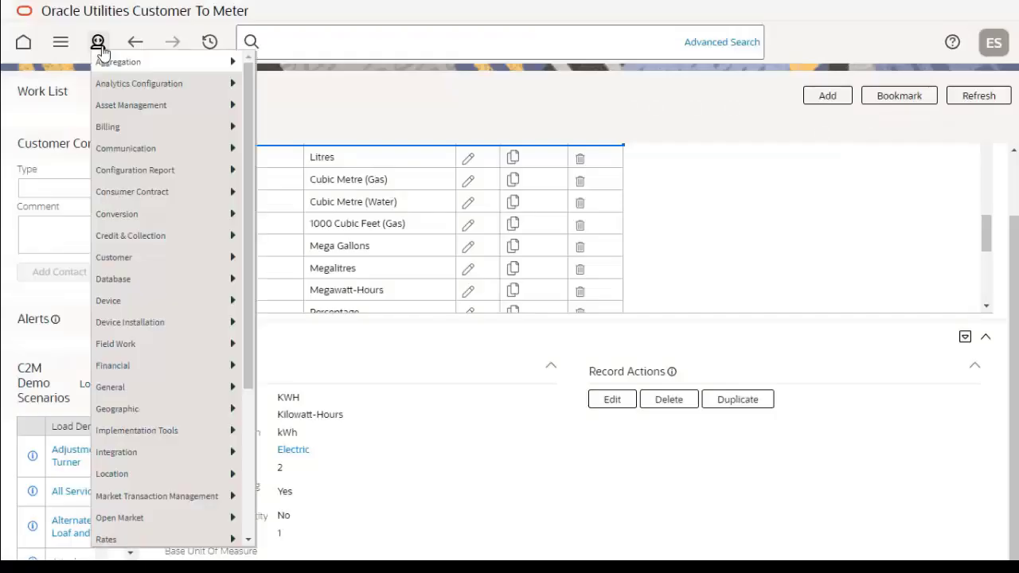
{"action": "mouse_move", "coordinate": [144, 300]}
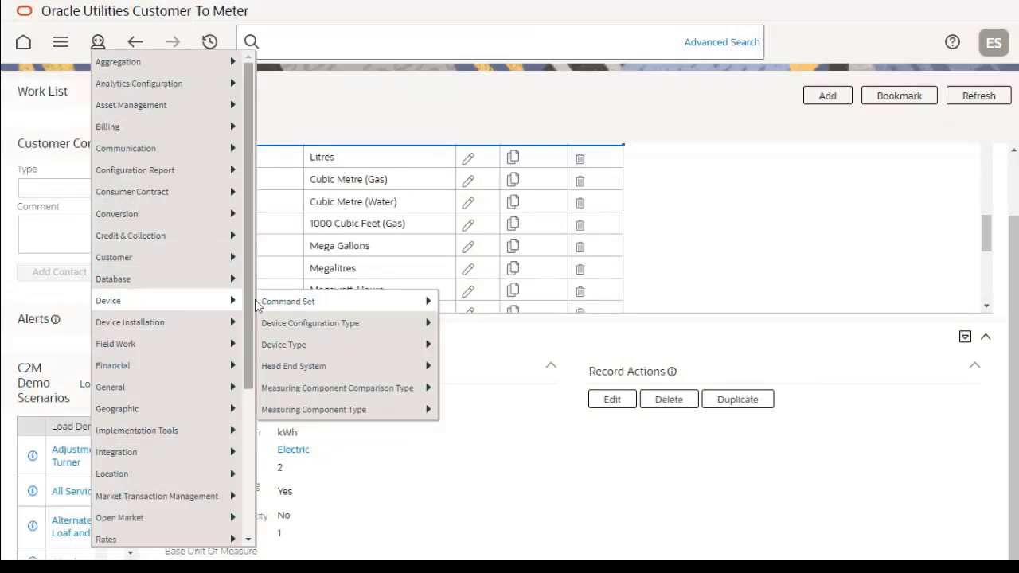
{"action": "mouse_move", "coordinate": [375, 412]}
{"action": "left_click", "coordinate": [469, 411]}
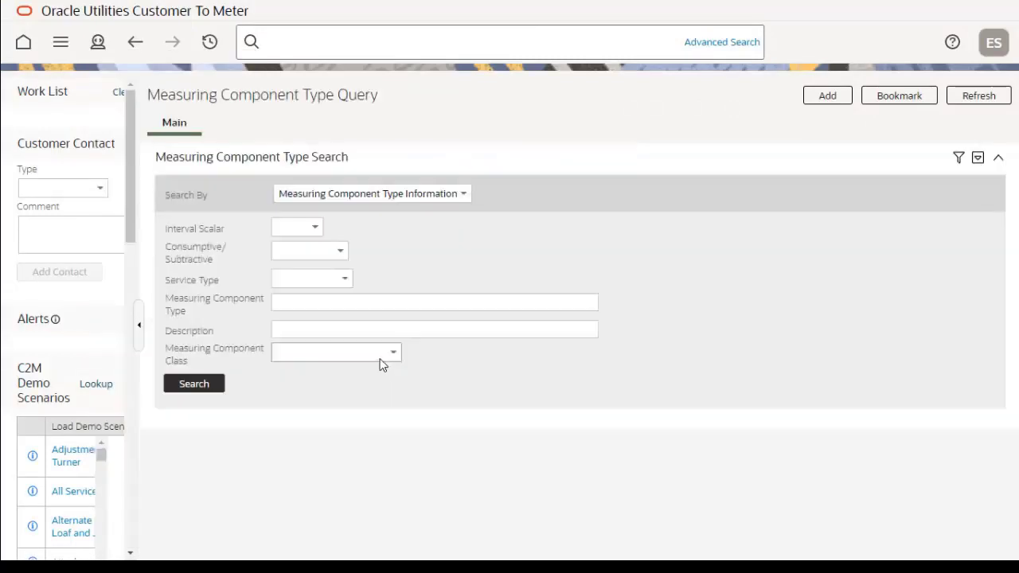
{"action": "left_click", "coordinate": [381, 364]}
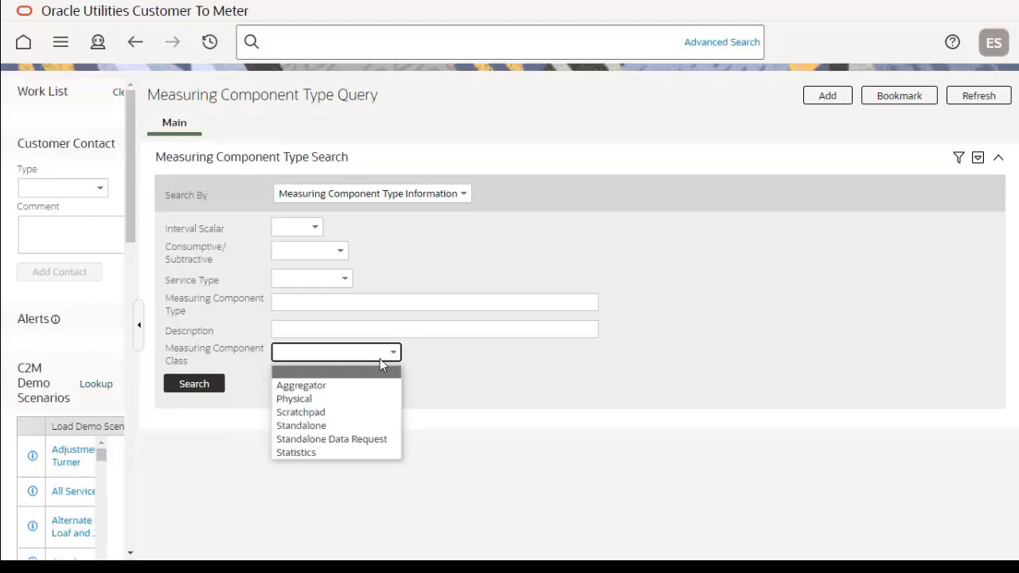
{"action": "left_click", "coordinate": [361, 389]}
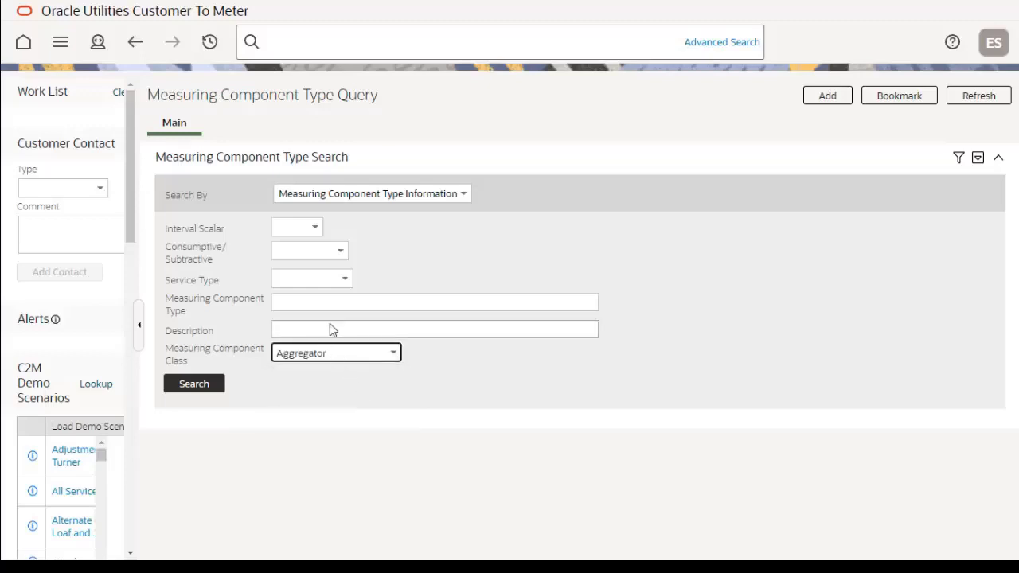
{"action": "left_click", "coordinate": [332, 328]}
{"action": "type", "text": "%"}
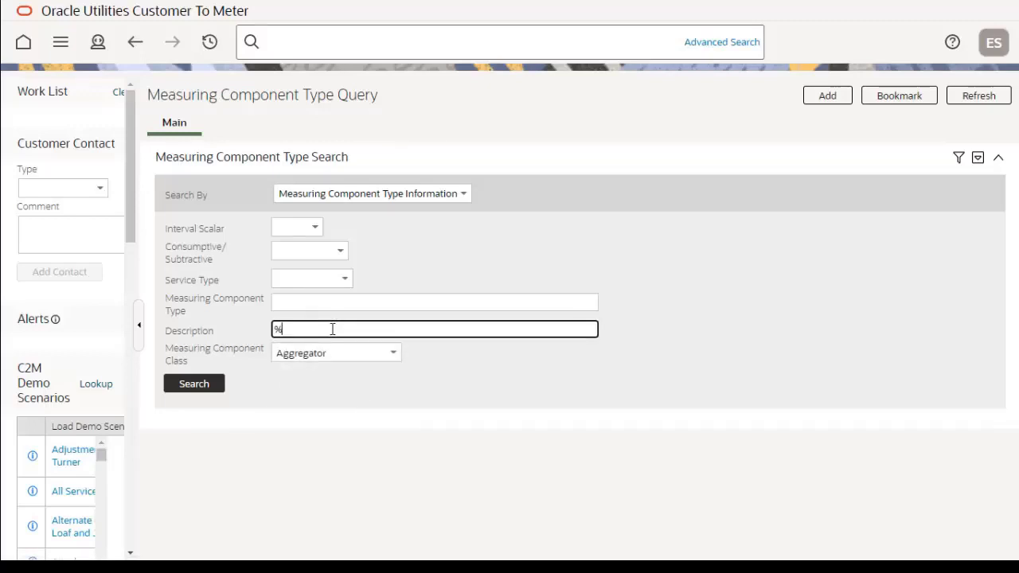
{"action": "key", "text": "Return"}
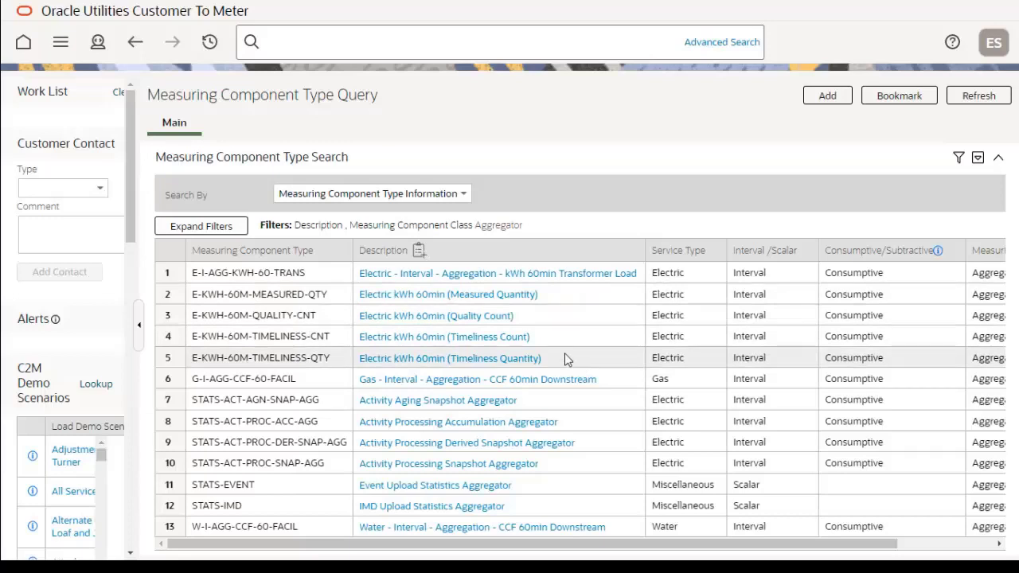
Open Electric kWh 60min (Measured Quantity) and review its aggregation parameters, value identifiers, sub aggregator types, valid types to aggregate and display configuration.
{"action": "left_click", "coordinate": [499, 295]}
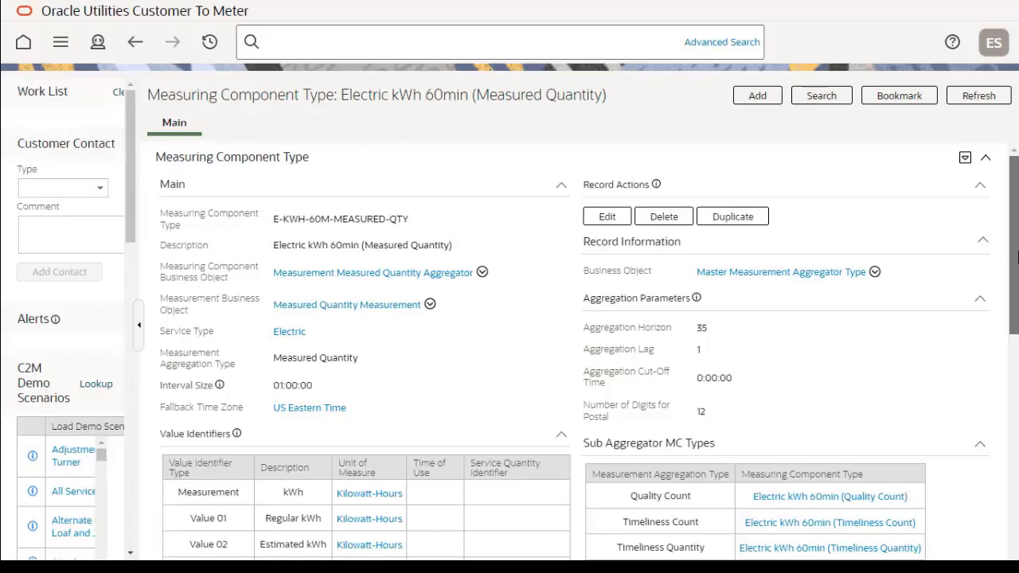
{"action": "left_click_drag", "start_coordinate": [1016, 255], "coordinate": [1016, 312]}
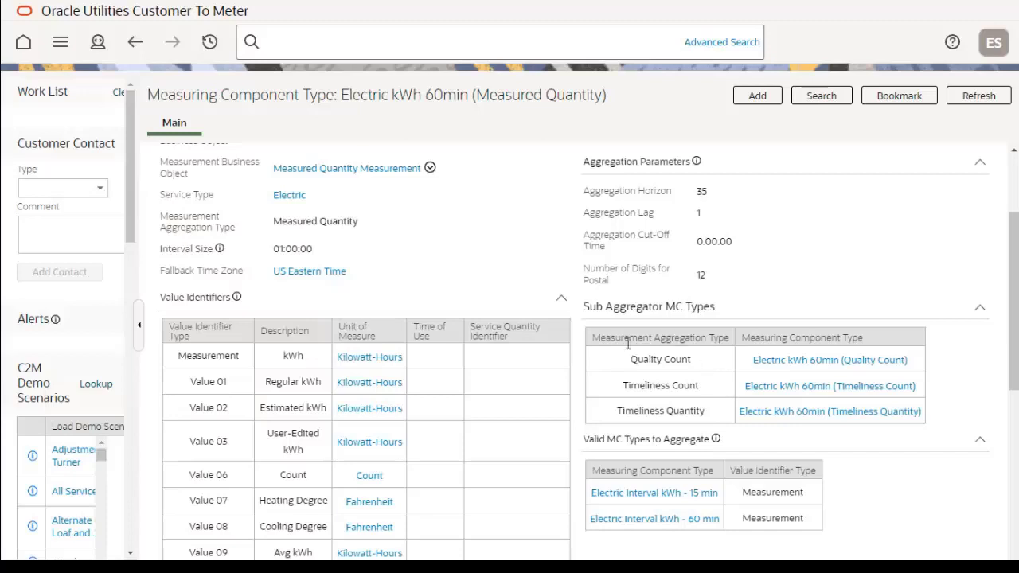
{"action": "left_click_drag", "start_coordinate": [1013, 250], "coordinate": [1014, 209]}
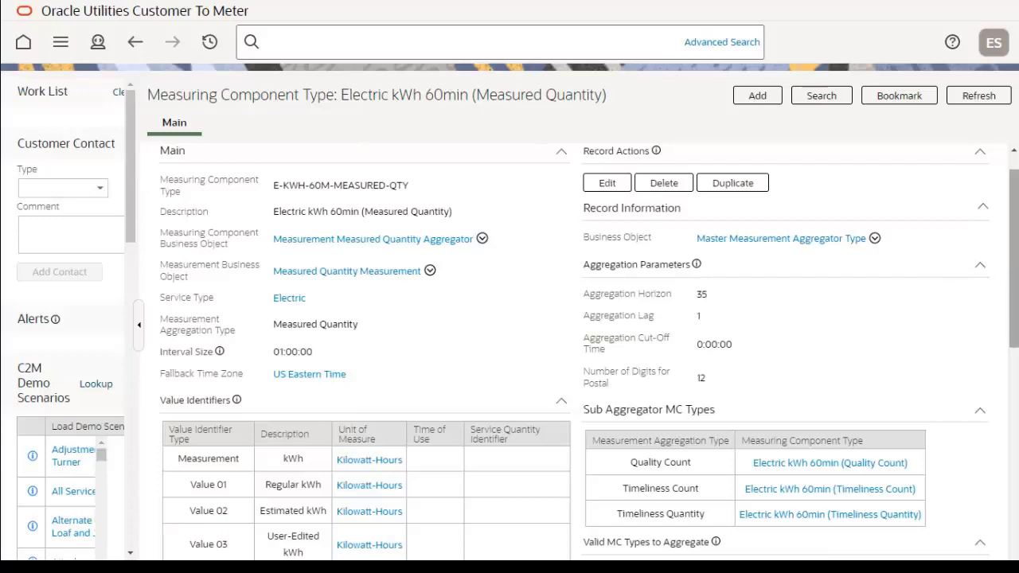
{"action": "scroll", "coordinate": [1013, 259], "scroll_direction": "down", "scroll_amount": 3}
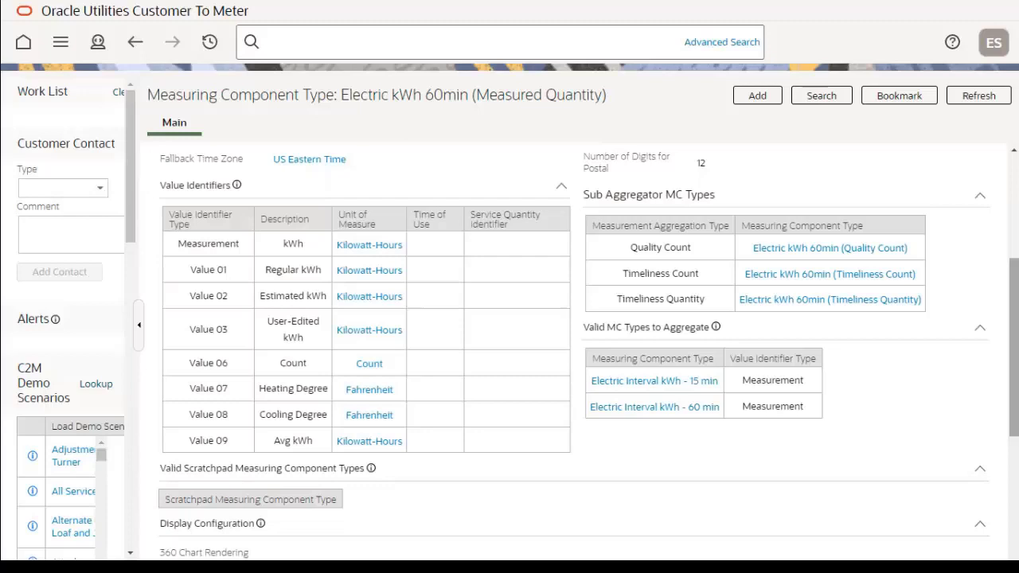
{"action": "scroll", "coordinate": [1017, 323], "scroll_direction": "up", "scroll_amount": 3}
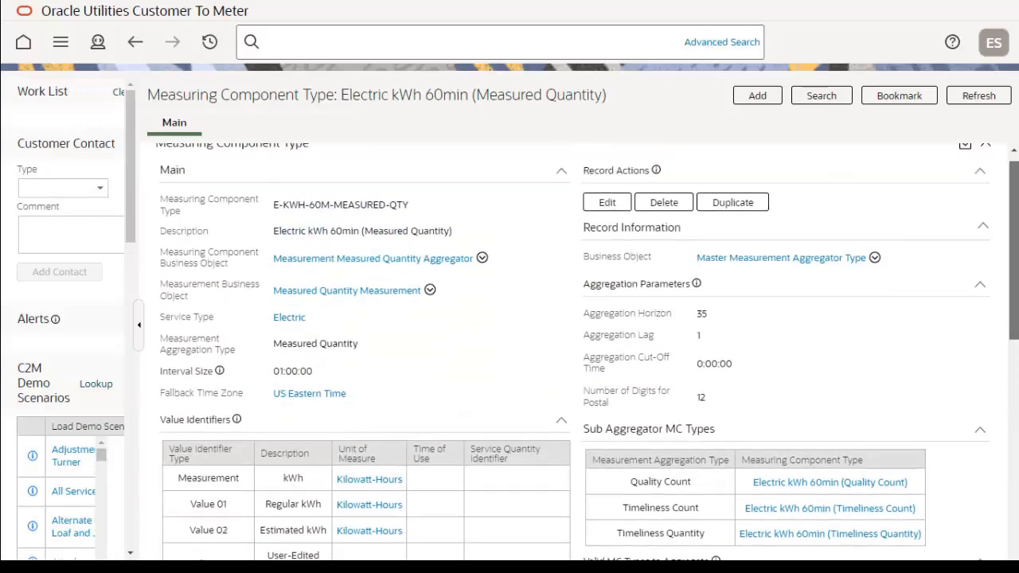
{"action": "scroll", "coordinate": [588, 352], "scroll_direction": "down", "scroll_amount": 5}
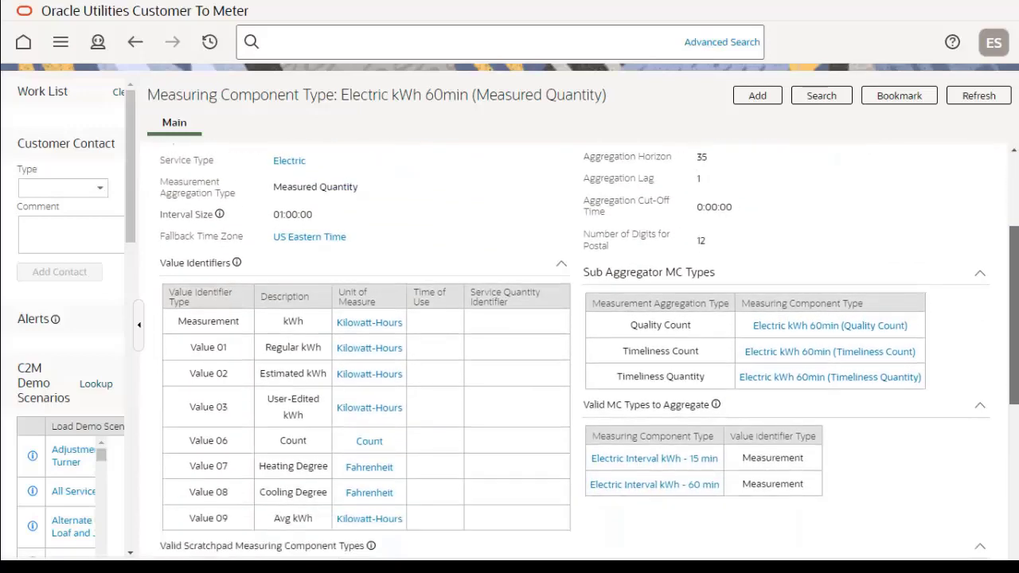
{"action": "scroll", "coordinate": [587, 350], "scroll_direction": "down", "scroll_amount": 1}
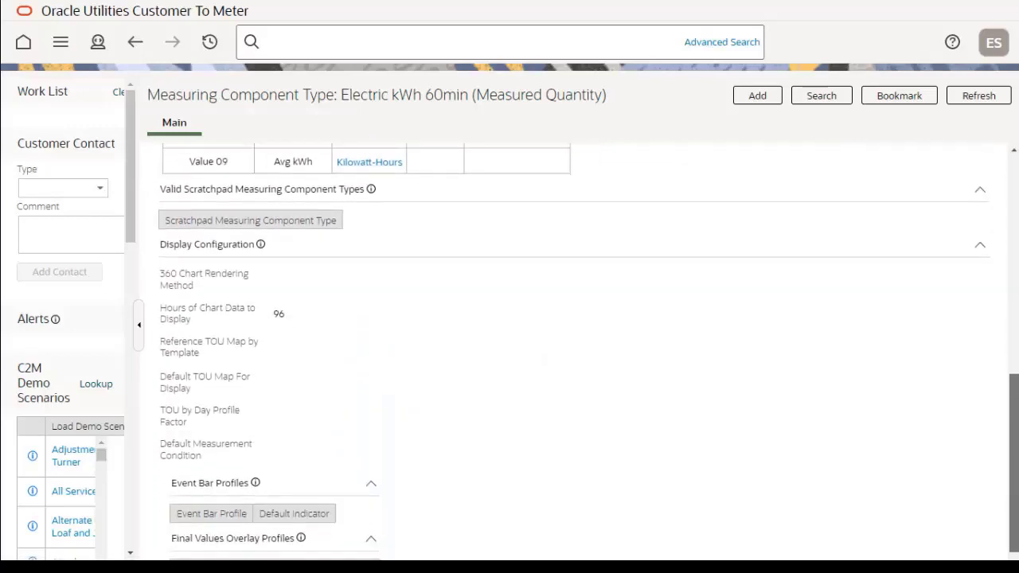
{"action": "scroll", "coordinate": [588, 352], "scroll_direction": "down", "scroll_amount": 1}
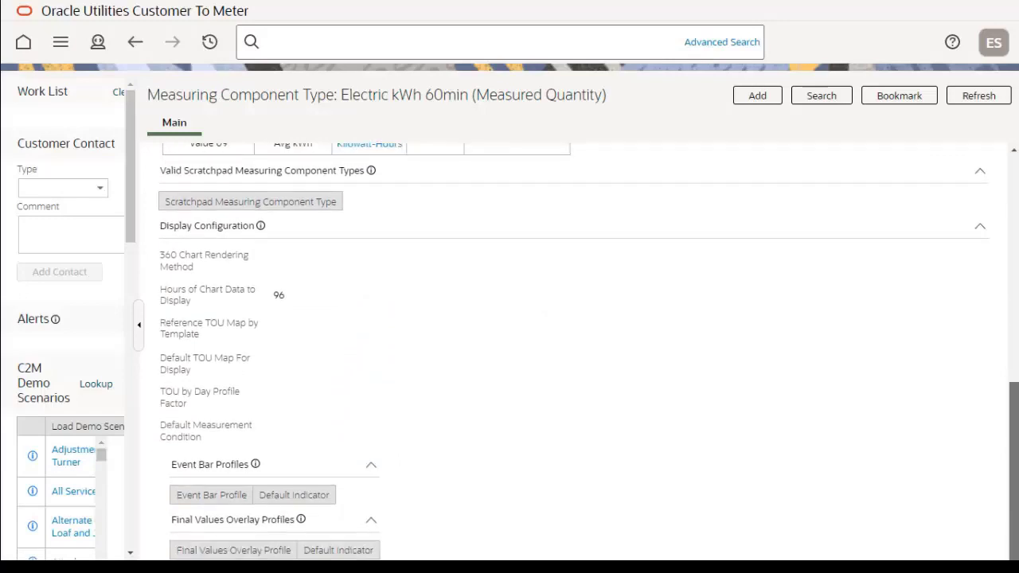
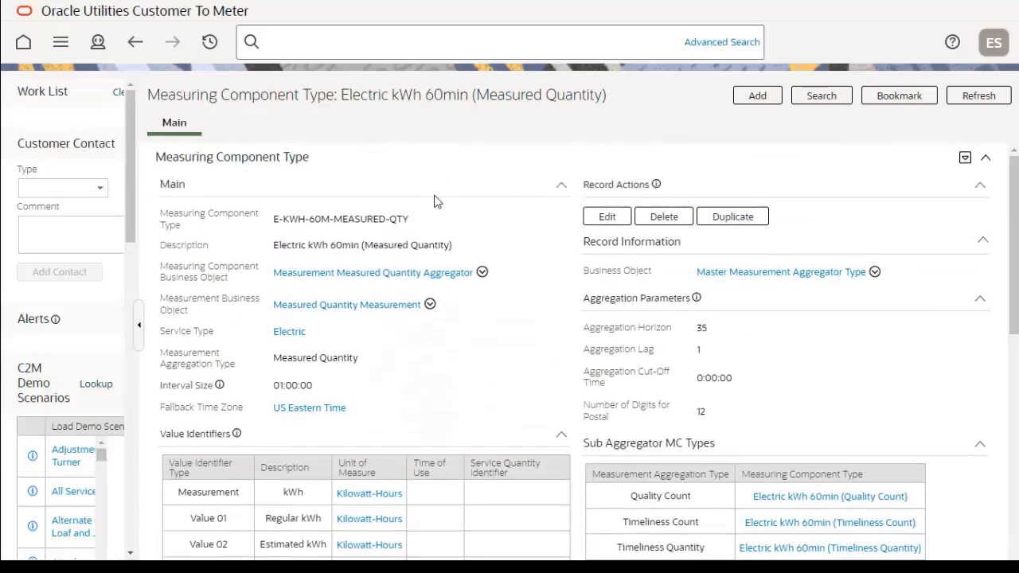
Return to the search results and open Electric kWh 60min (Quality Count) to review its value identifiers.
{"action": "left_click", "coordinate": [135, 42]}
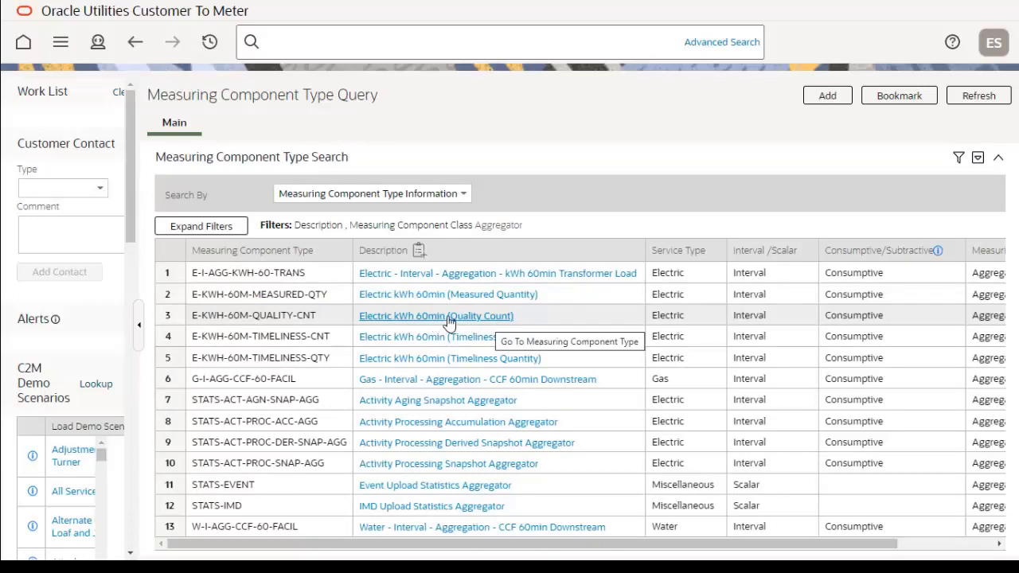
{"action": "left_click", "coordinate": [449, 319]}
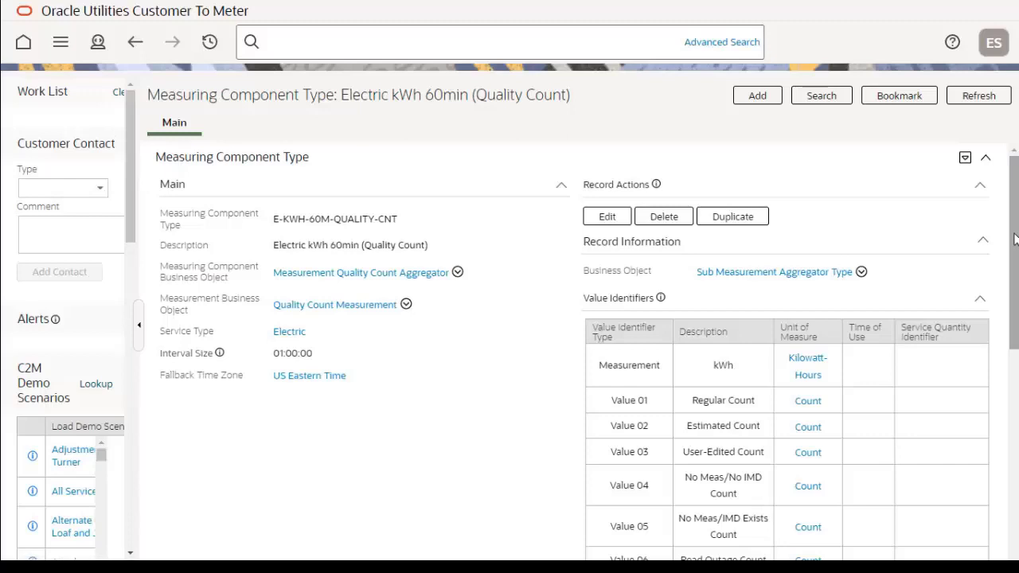
{"action": "mouse_move", "coordinate": [1015, 239]}
{"action": "left_mouse_down"}
{"action": "mouse_move", "coordinate": [1014, 433]}
{"action": "mouse_move", "coordinate": [1011, 224]}
{"action": "left_mouse_up"}
Go back to the search results and open Electric kWh 60min (Timeliness Count) to examine its value identifiers and display configuration.
{"action": "left_click", "coordinate": [136, 41]}
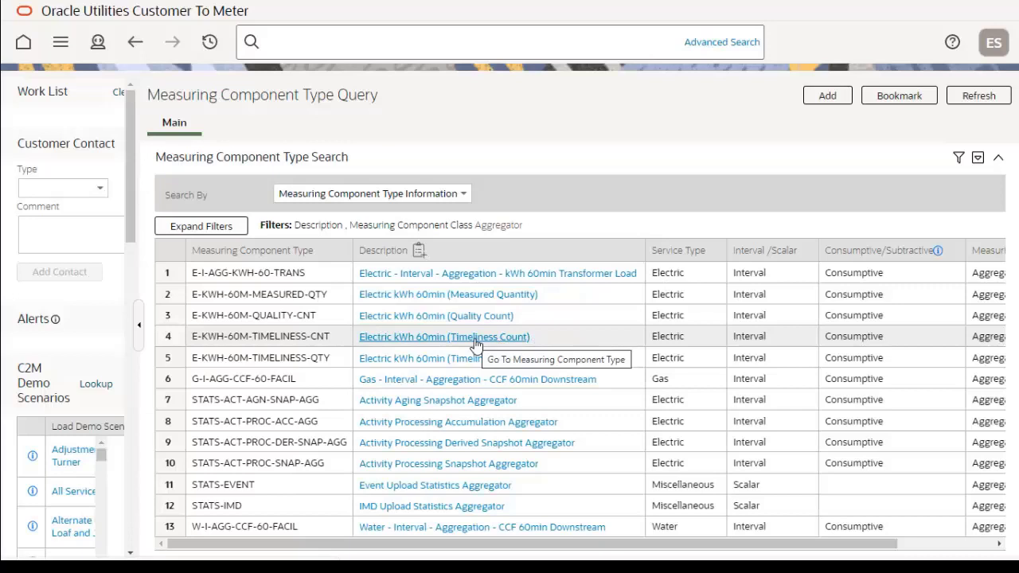
{"action": "left_click", "coordinate": [475, 340]}
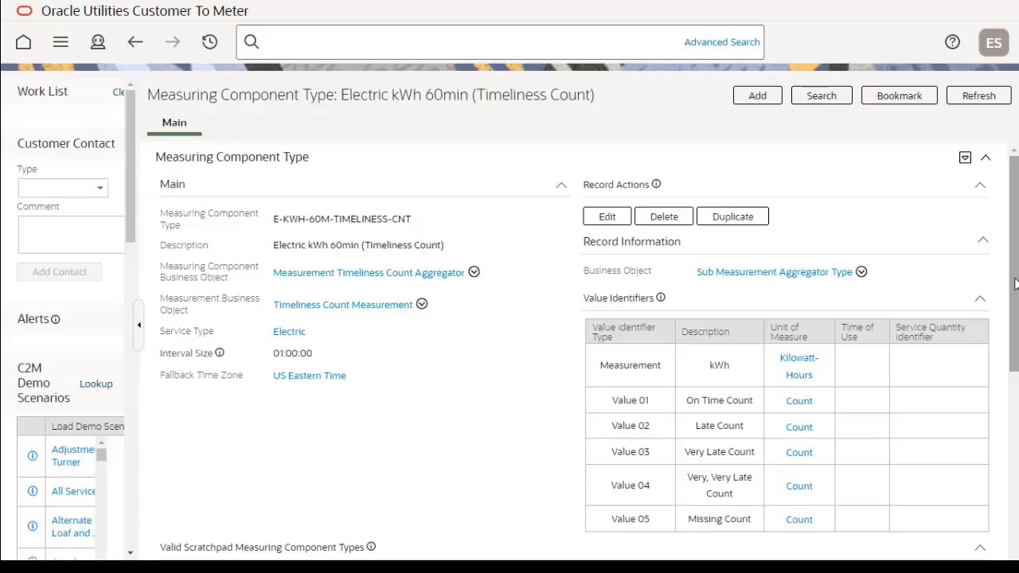
{"action": "left_click_drag", "start_coordinate": [1015, 285], "coordinate": [1015, 419]}
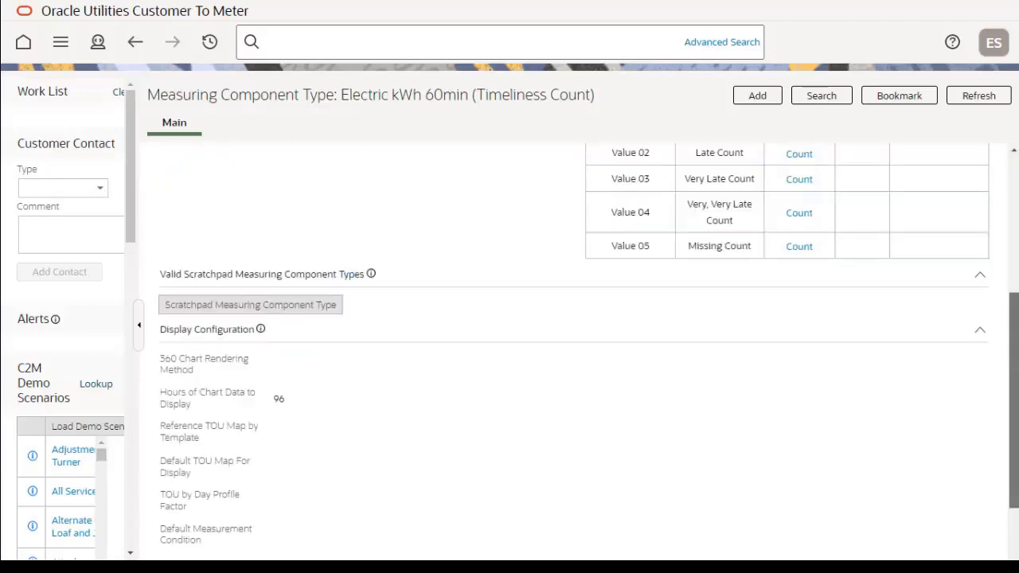
{"action": "scroll", "coordinate": [573, 350], "scroll_direction": "up", "scroll_amount": 4}
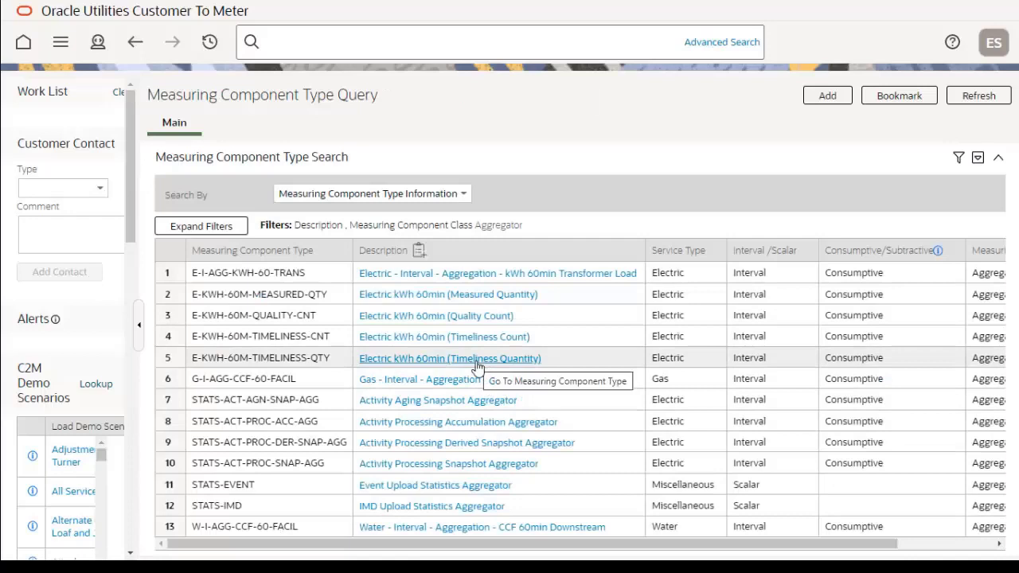
Open Electric kWh 60min (Timeliness Quantity) from the search results and review its value identifiers and display configuration.
{"action": "left_click", "coordinate": [477, 362]}
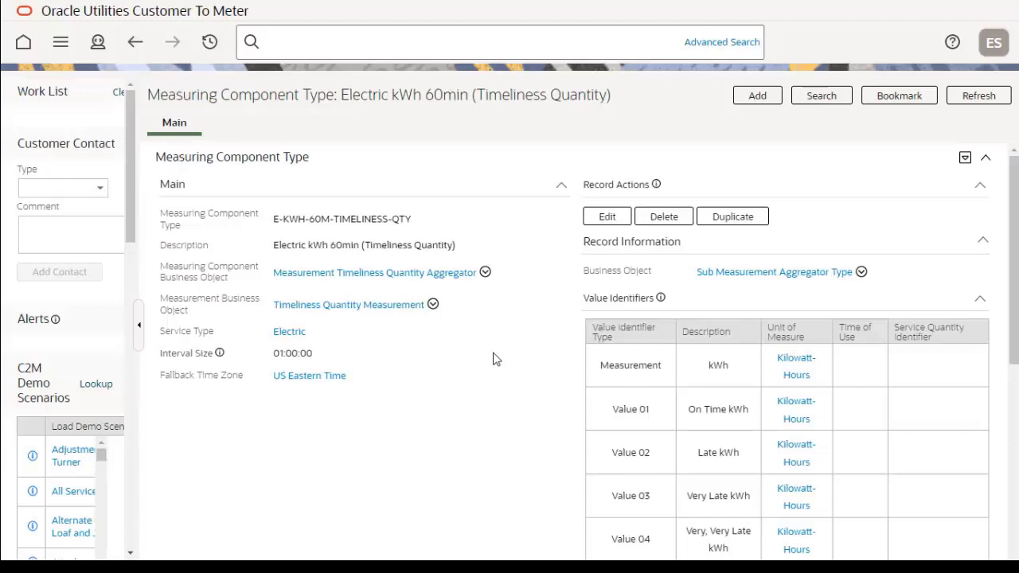
{"action": "scroll", "coordinate": [997, 290], "scroll_direction": "down", "scroll_amount": 4}
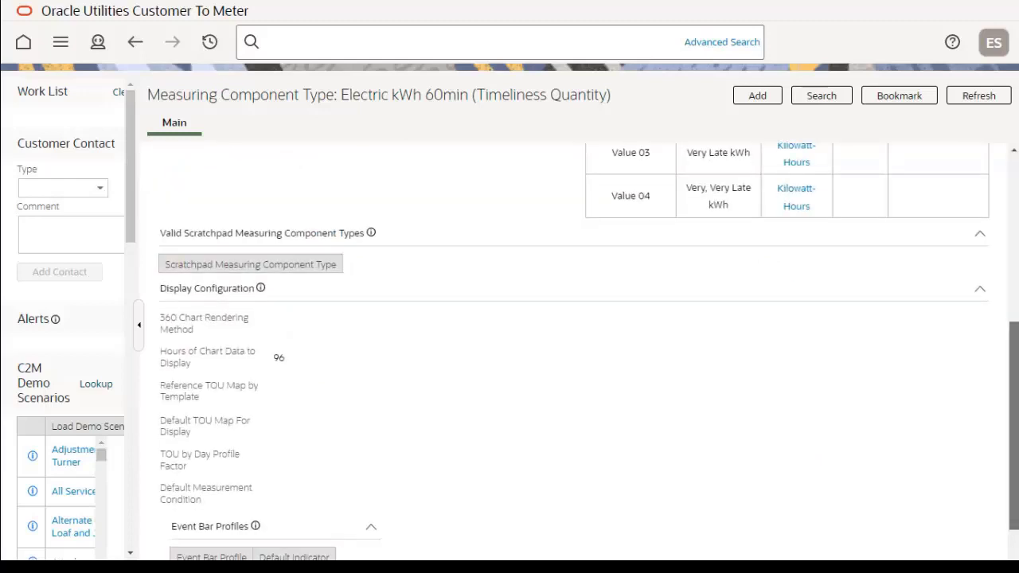
{"action": "scroll", "coordinate": [589, 351], "scroll_direction": "down", "scroll_amount": 1}
{"action": "scroll", "coordinate": [561, 362], "scroll_direction": "up", "scroll_amount": 5}
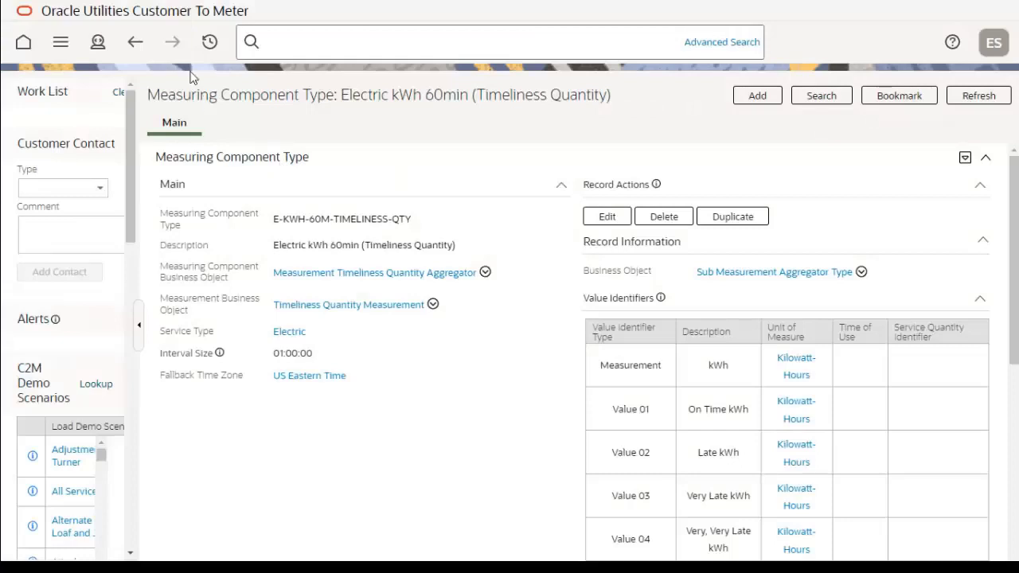
Open the activity type list and review the details of the Measurement Quantity Scanner activity type.
{"action": "left_click", "coordinate": [98, 42]}
{"action": "mouse_move", "coordinate": [154, 170]}
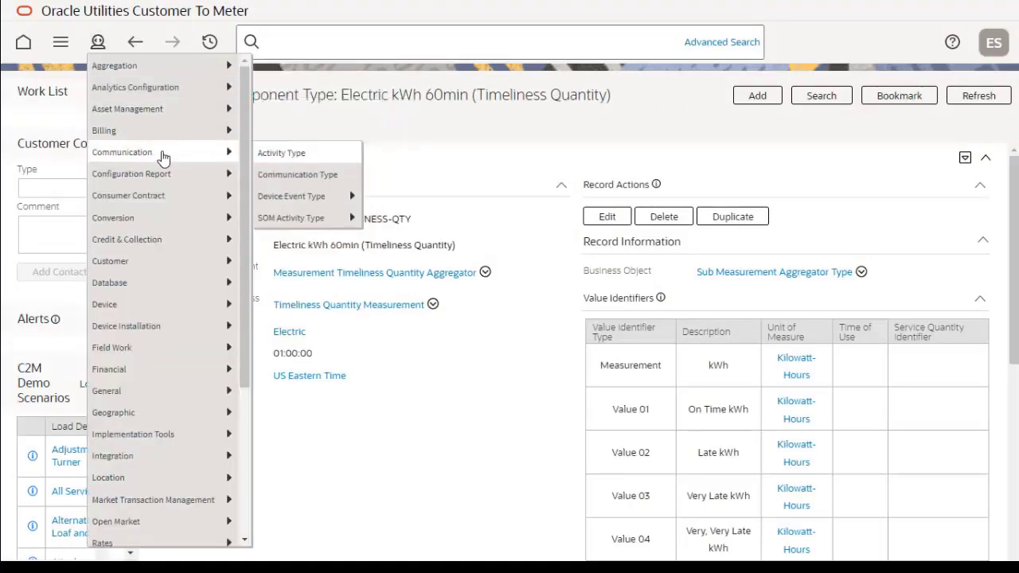
{"action": "left_click", "coordinate": [297, 155]}
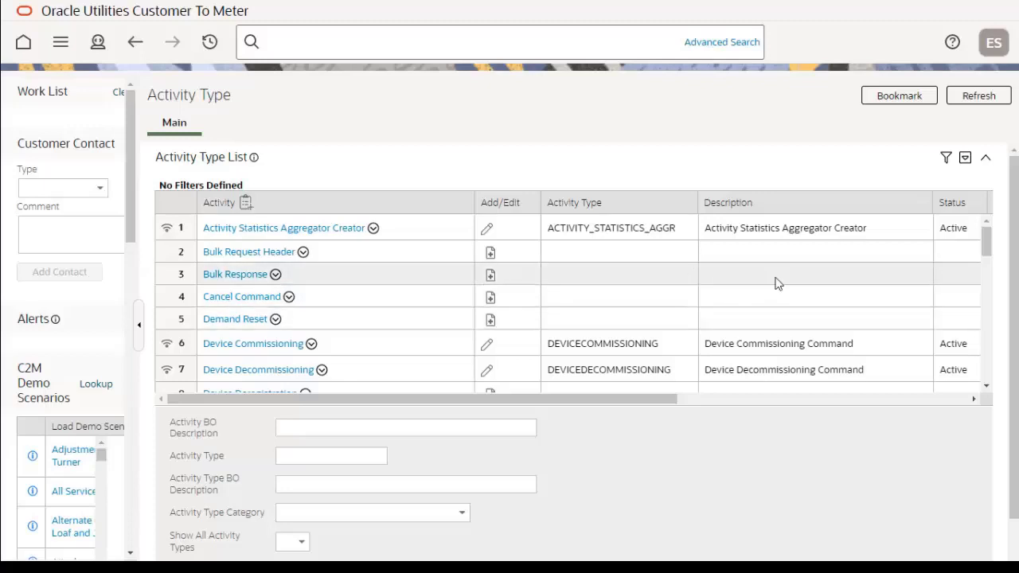
{"action": "scroll", "coordinate": [748, 287], "scroll_direction": "down", "scroll_amount": 5}
{"action": "scroll", "coordinate": [1017, 230], "scroll_direction": "down", "scroll_amount": 1}
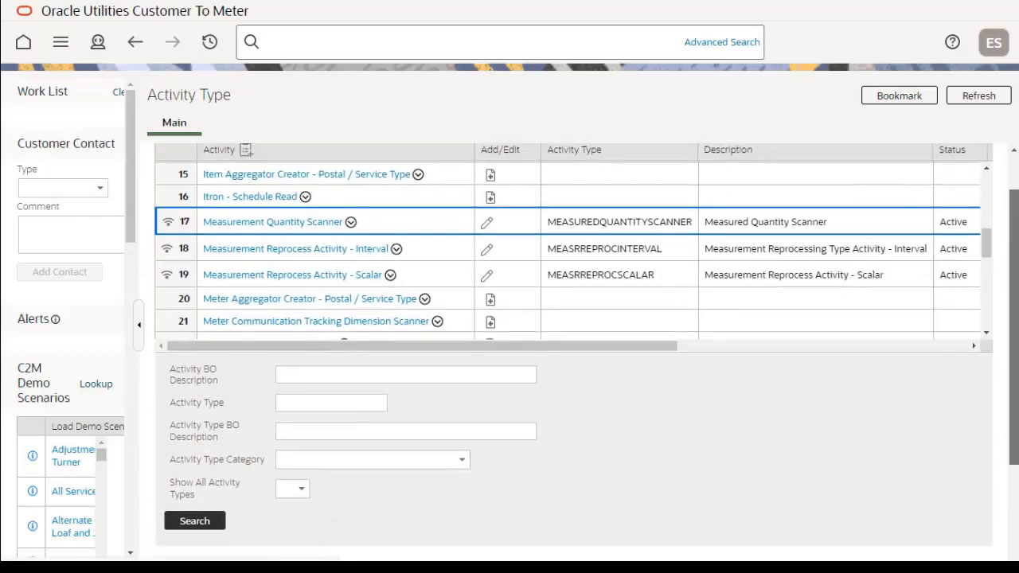
{"action": "scroll", "coordinate": [583, 353], "scroll_direction": "down", "scroll_amount": 3}
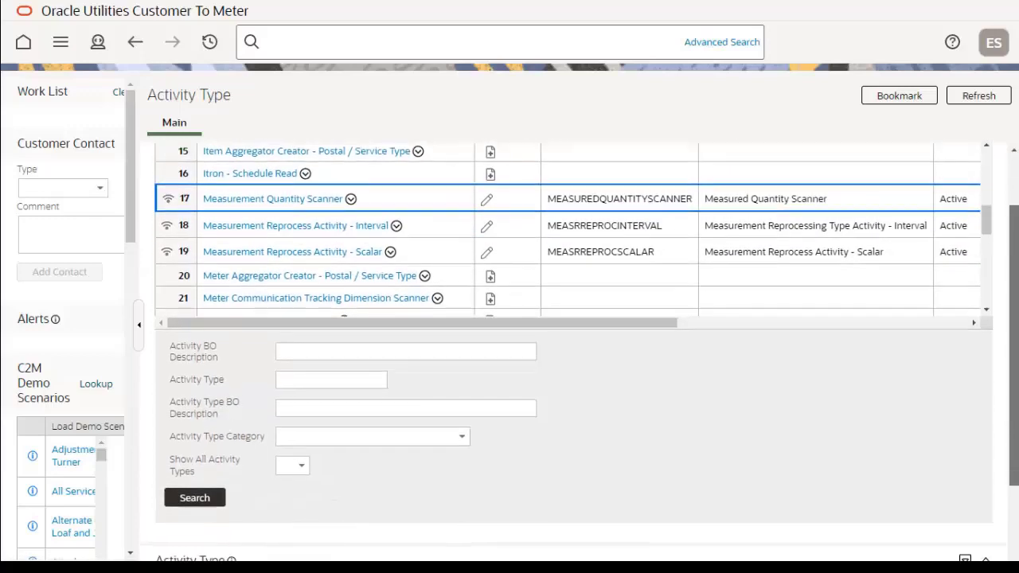
{"action": "scroll", "coordinate": [1015, 464], "scroll_direction": "down", "scroll_amount": 1}
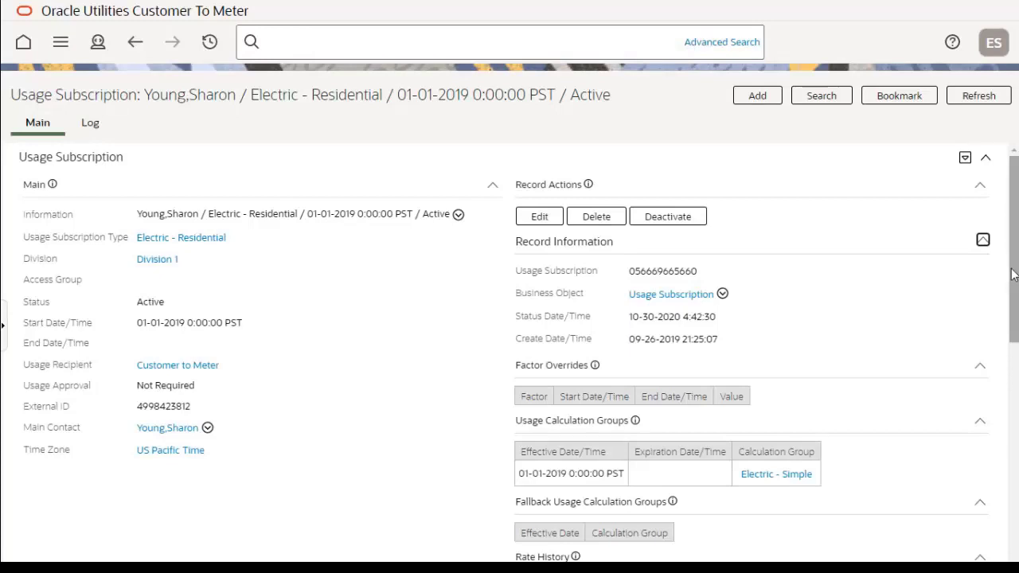
Review the residential electric usage subscription's usage calculation groups, rate history, measuring components and service points.
{"action": "left_click_drag", "start_coordinate": [1013, 275], "coordinate": [1013, 374]}
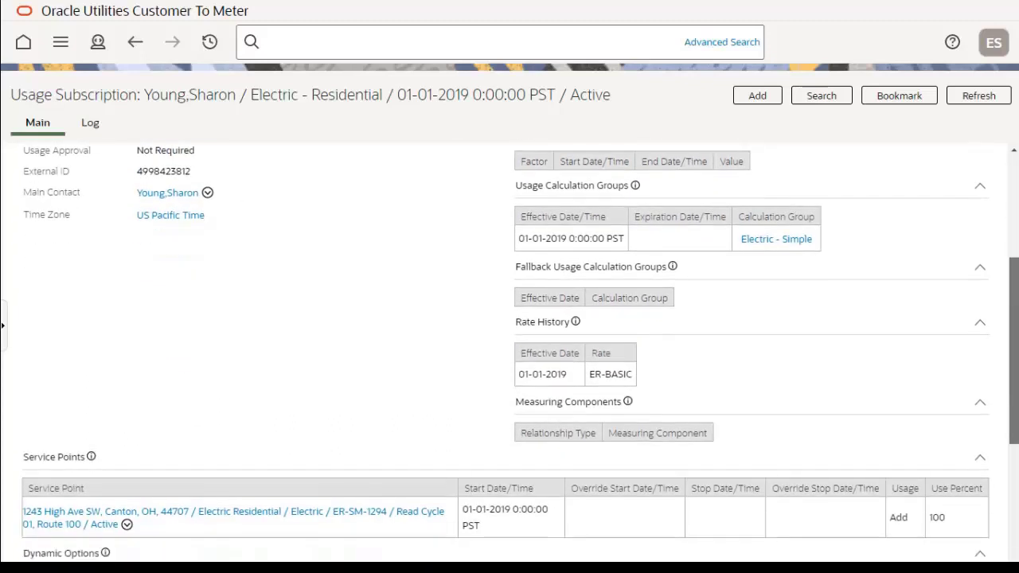
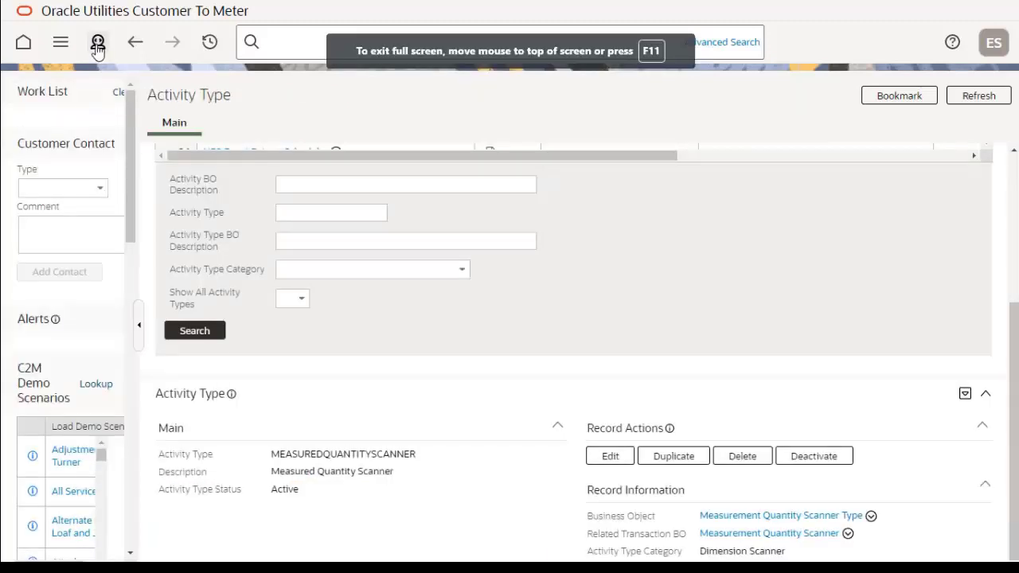
Look up the D2-UsageCalculationGroupLookup extendable lookup and review its E-SIMPLE value, including the record information.
{"action": "left_click", "coordinate": [98, 42]}
{"action": "mouse_move", "coordinate": [156, 396]}
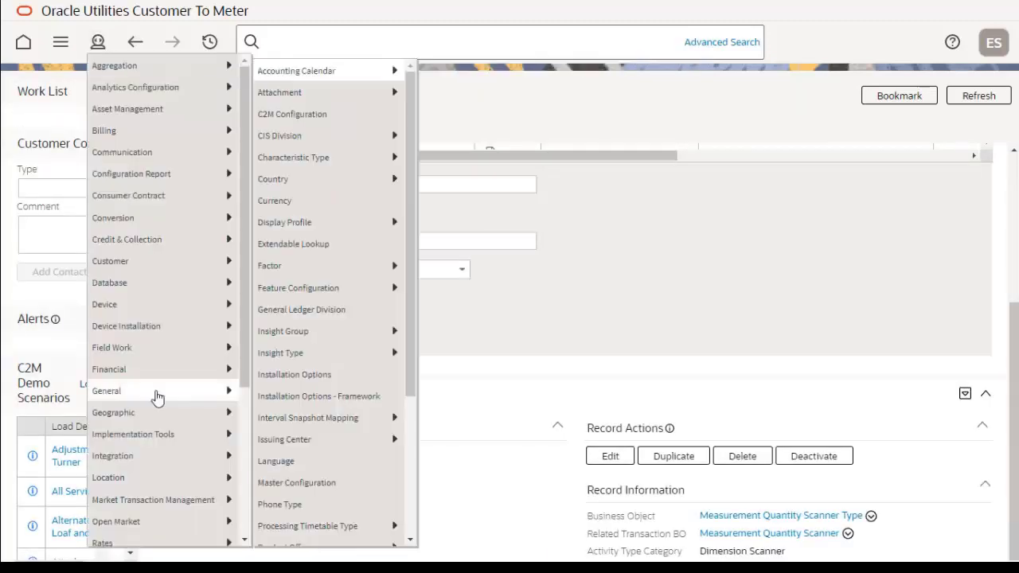
{"action": "left_click", "coordinate": [312, 251]}
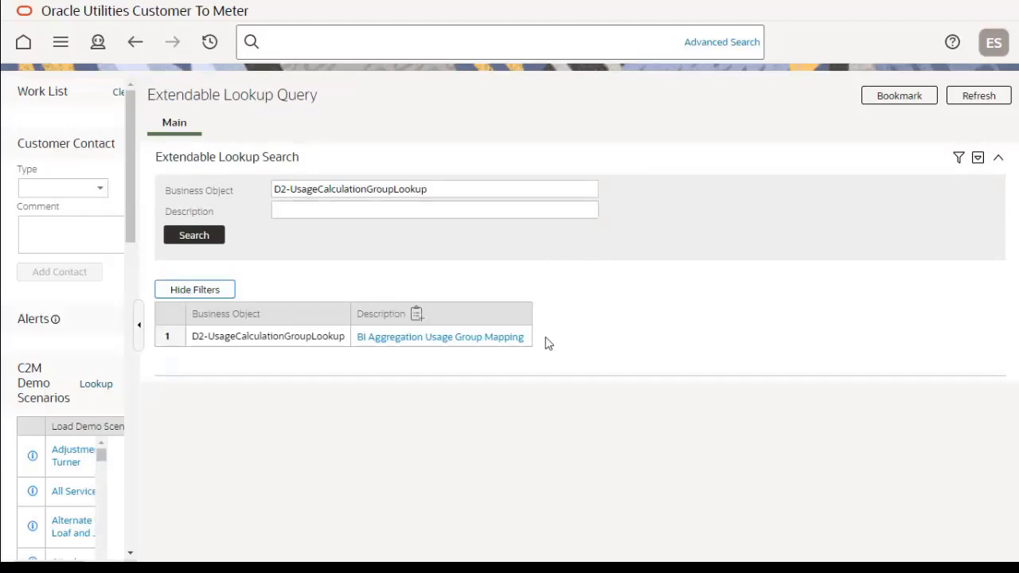
{"action": "left_click", "coordinate": [466, 339]}
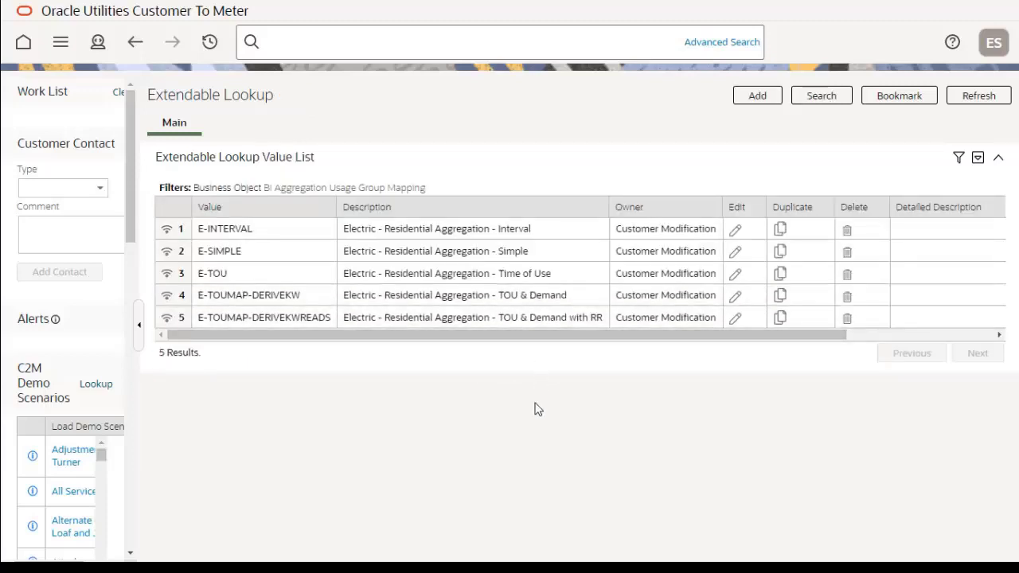
{"action": "left_click", "coordinate": [167, 253]}
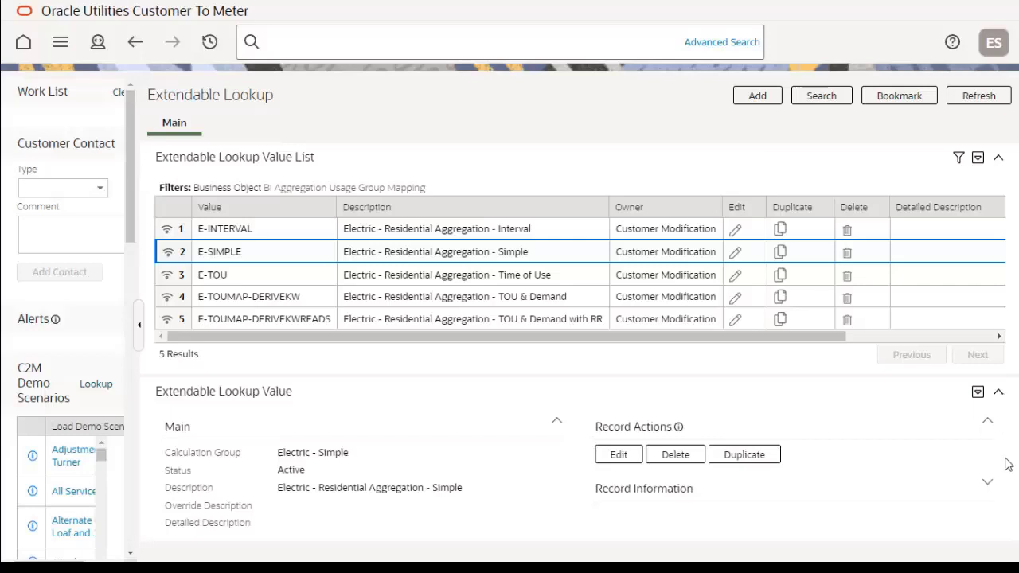
{"action": "left_click", "coordinate": [987, 481]}
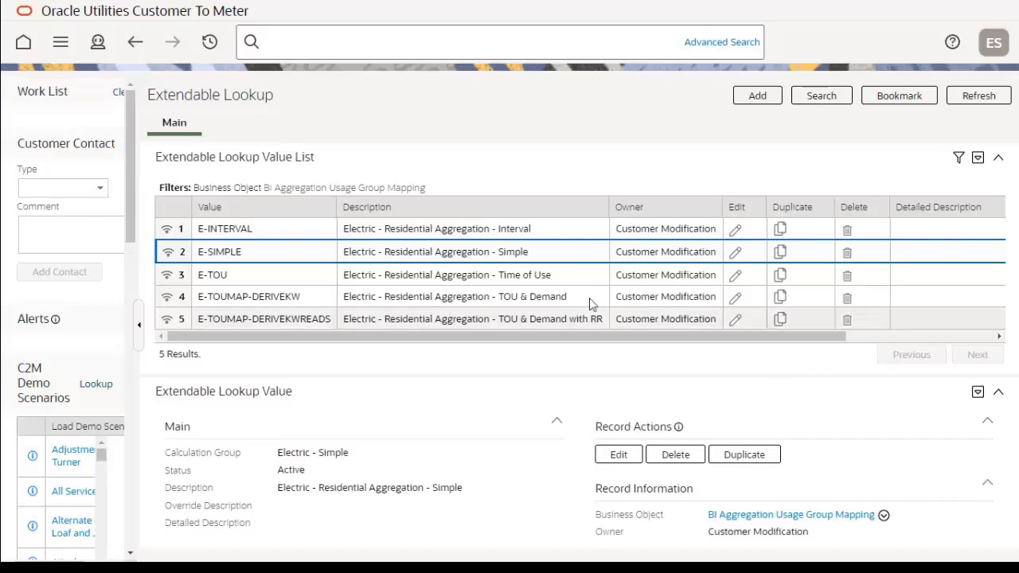
Return to the extendable lookup search, find D2-CCBRateScheduleLookup and review the default usage calculation group of its ER-BASIC value.
{"action": "left_click", "coordinate": [135, 42]}
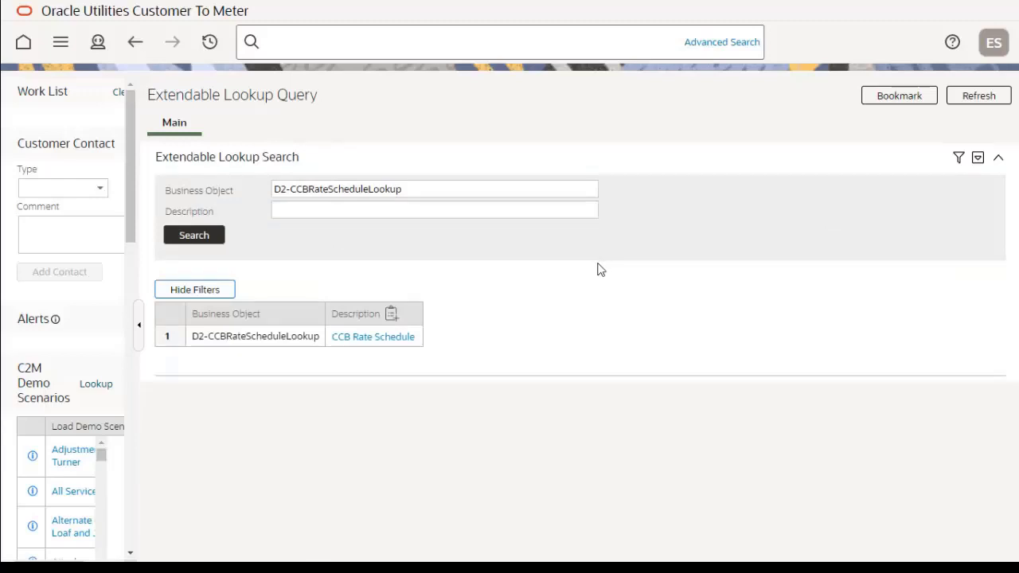
{"action": "left_click", "coordinate": [390, 341]}
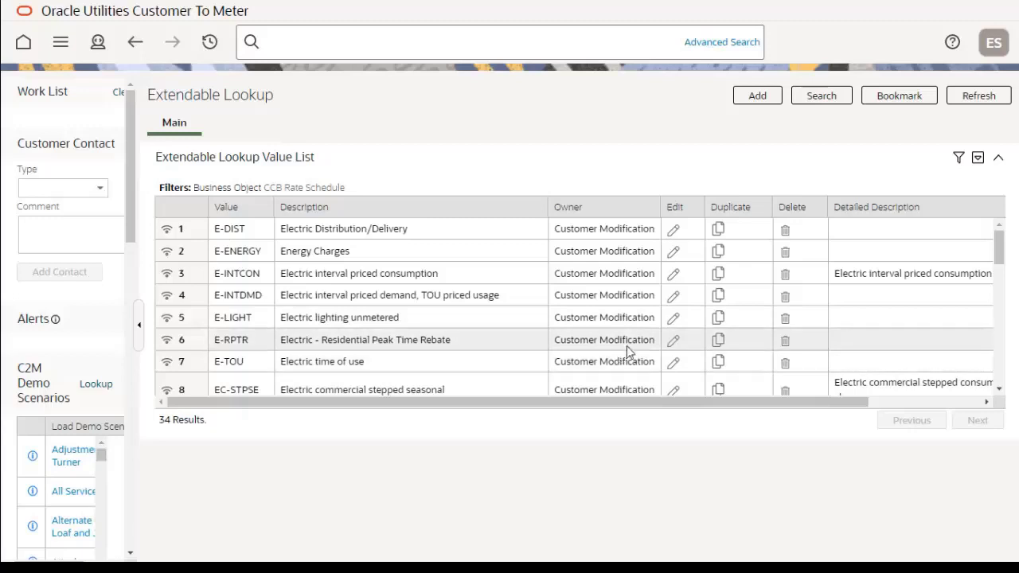
{"action": "scroll", "coordinate": [390, 385], "scroll_direction": "down", "scroll_amount": 3}
{"action": "left_click", "coordinate": [390, 386]}
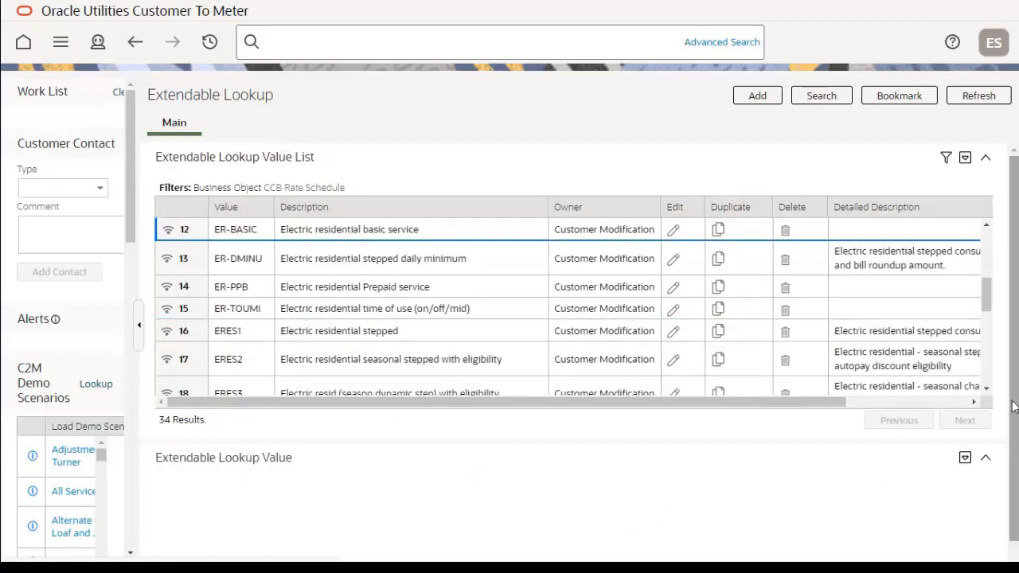
{"action": "scroll", "coordinate": [1016, 405], "scroll_direction": "down", "scroll_amount": 2}
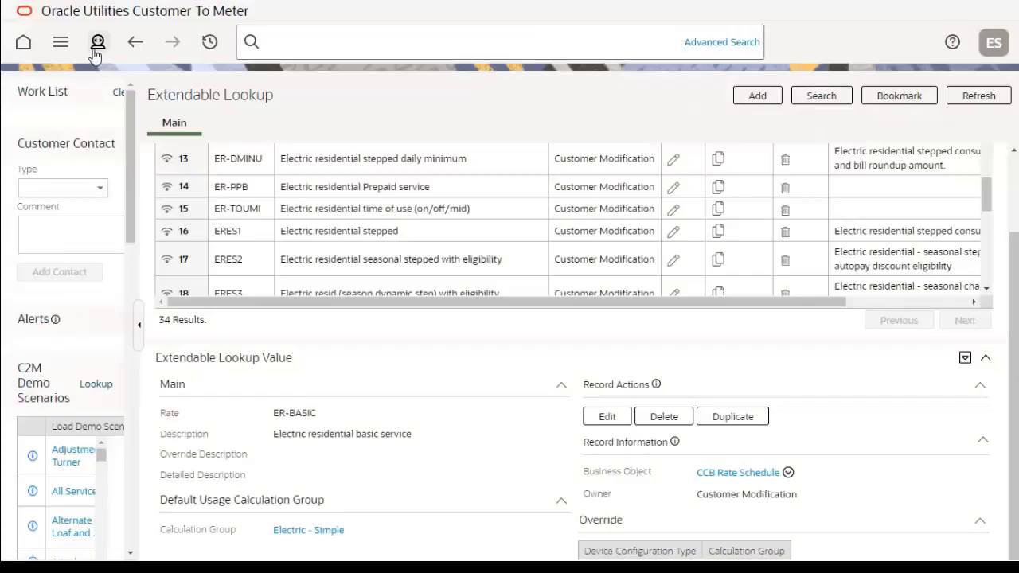
Open the master configuration from the general administration settings.
{"action": "left_click", "coordinate": [97, 41]}
{"action": "mouse_move", "coordinate": [182, 394]}
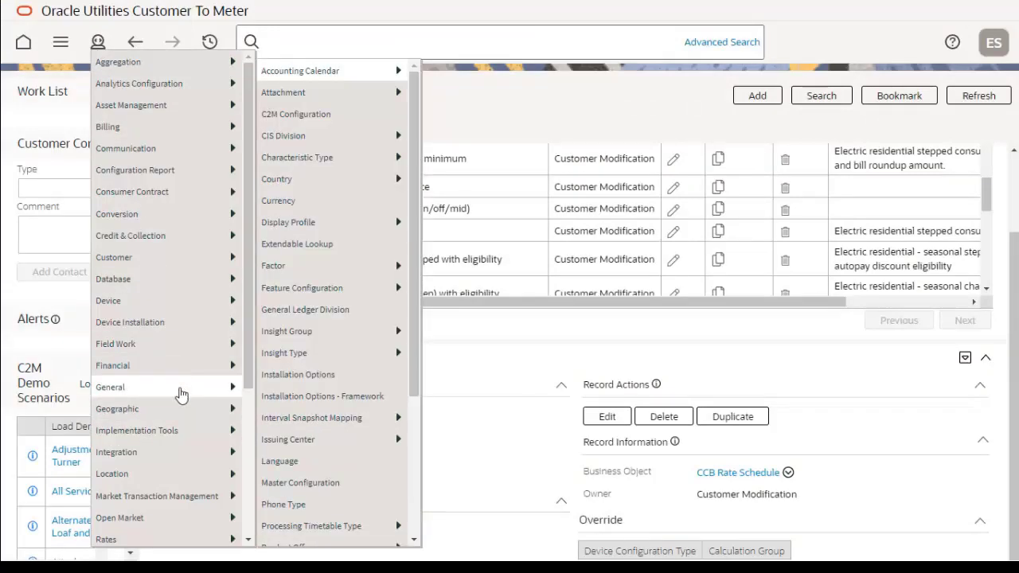
{"action": "left_click", "coordinate": [342, 482]}
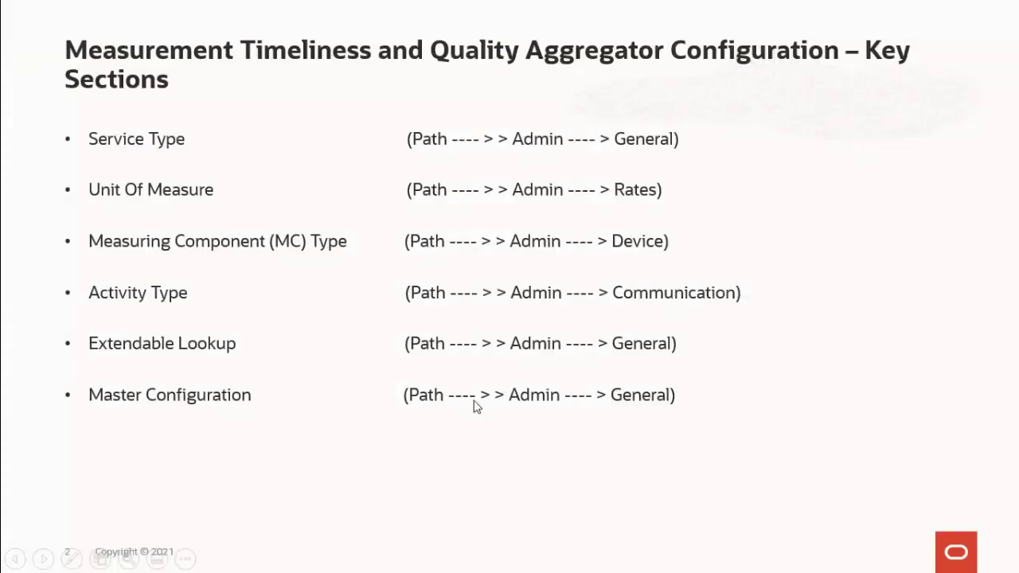
{"action": "key", "text": "Right"}
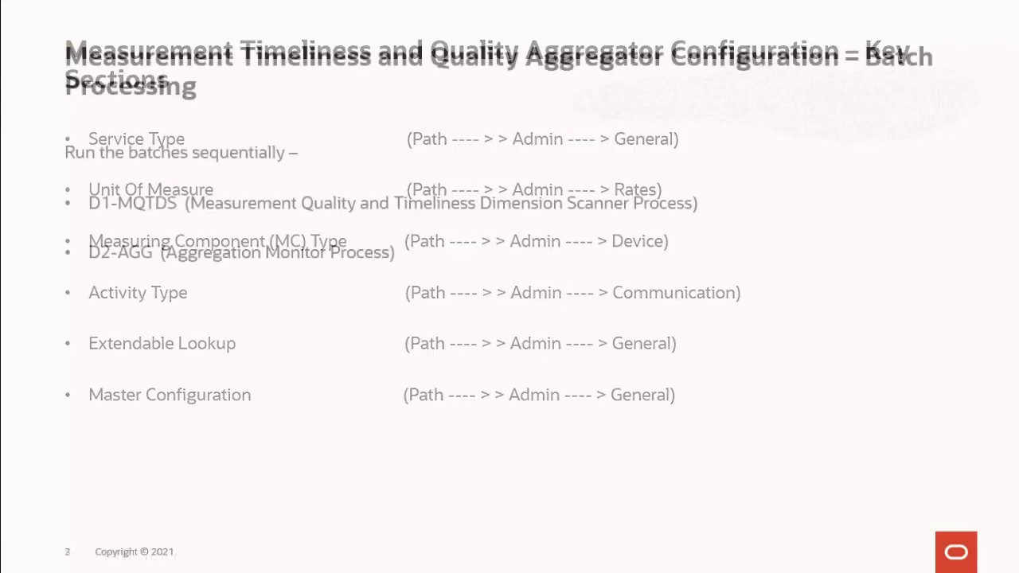
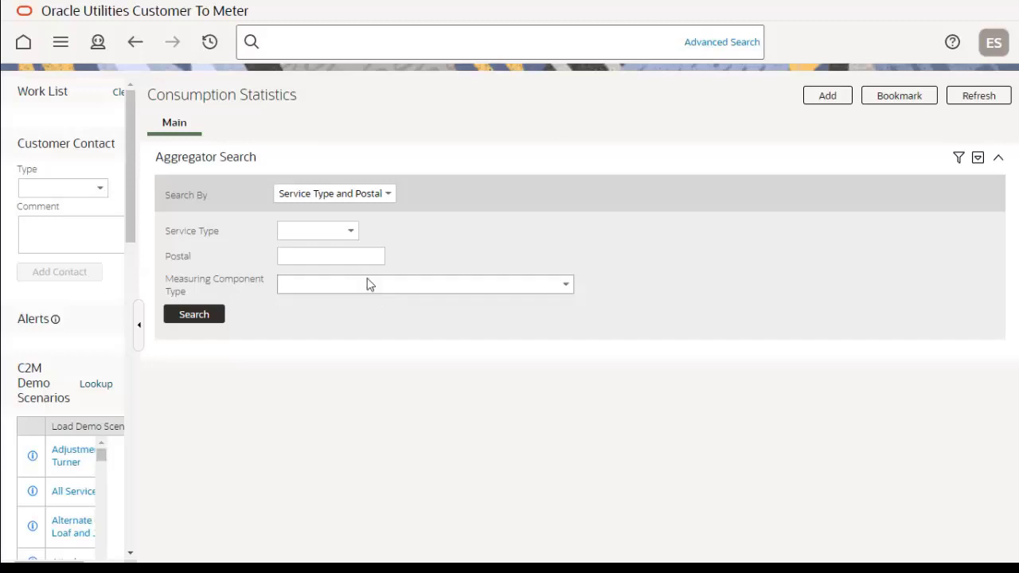
Search the consumption statistics aggregators by service type Electric and postal code 44707.
{"action": "left_click", "coordinate": [344, 231]}
{"action": "left_click", "coordinate": [333, 265]}
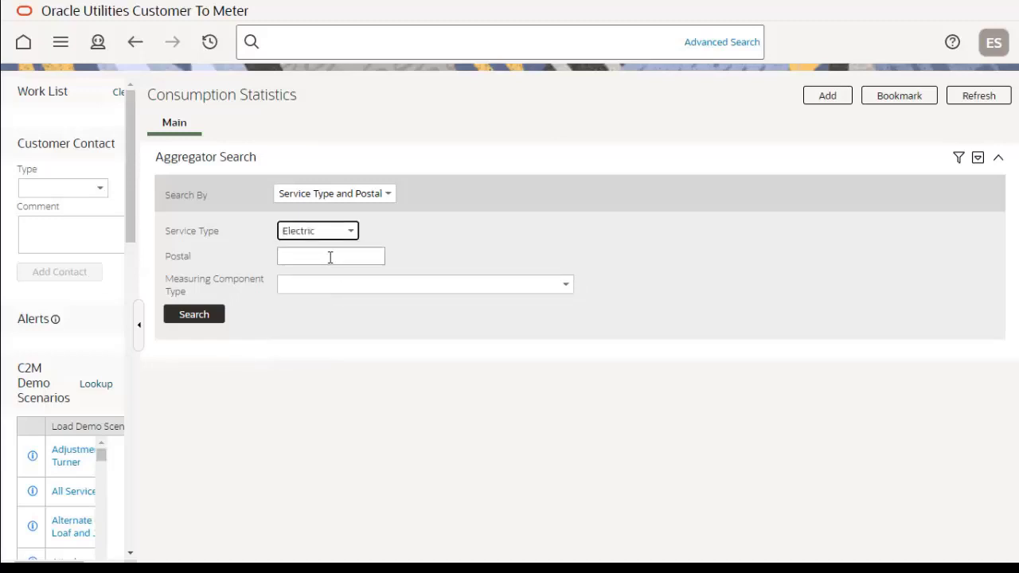
{"action": "left_click", "coordinate": [330, 257]}
{"action": "left_click", "coordinate": [331, 303]}
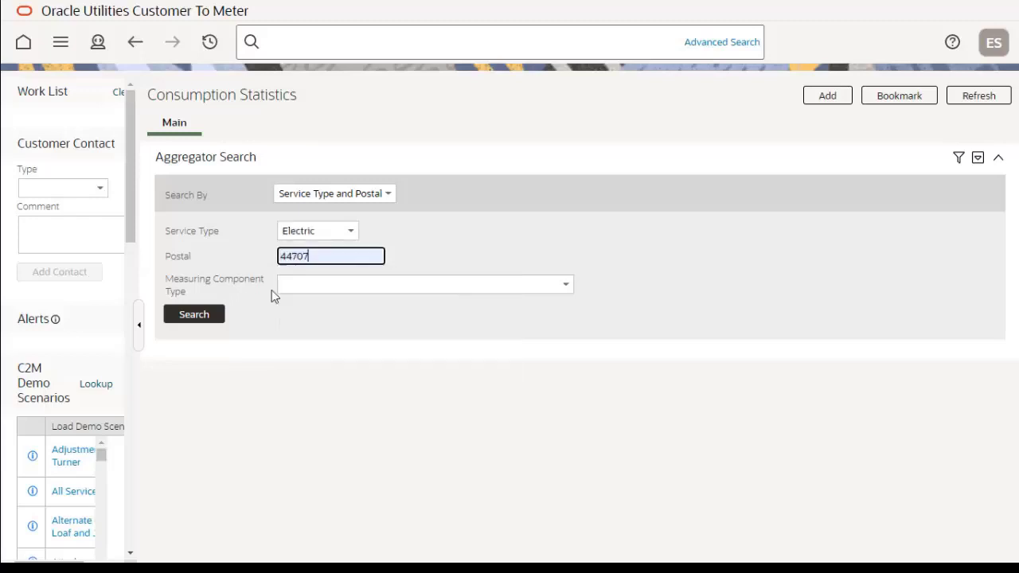
{"action": "left_click", "coordinate": [194, 316]}
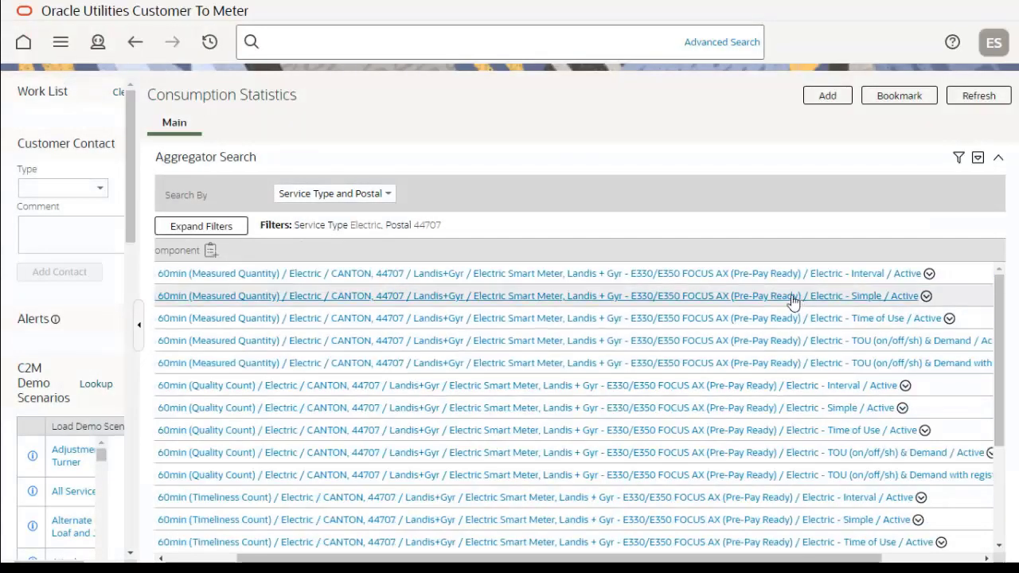
Open the Canton Measured Quantity aggregator for Electric - Simple and review its details and final values from 01-31-2022 to 03-25-2022.
{"action": "left_click", "coordinate": [793, 299]}
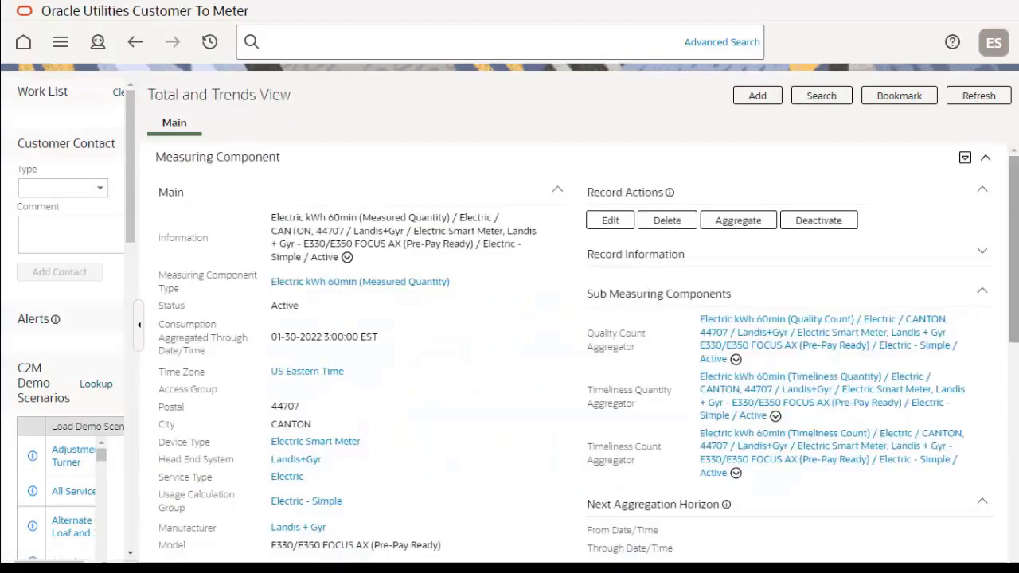
{"action": "scroll", "coordinate": [570, 372], "scroll_direction": "down", "scroll_amount": 10}
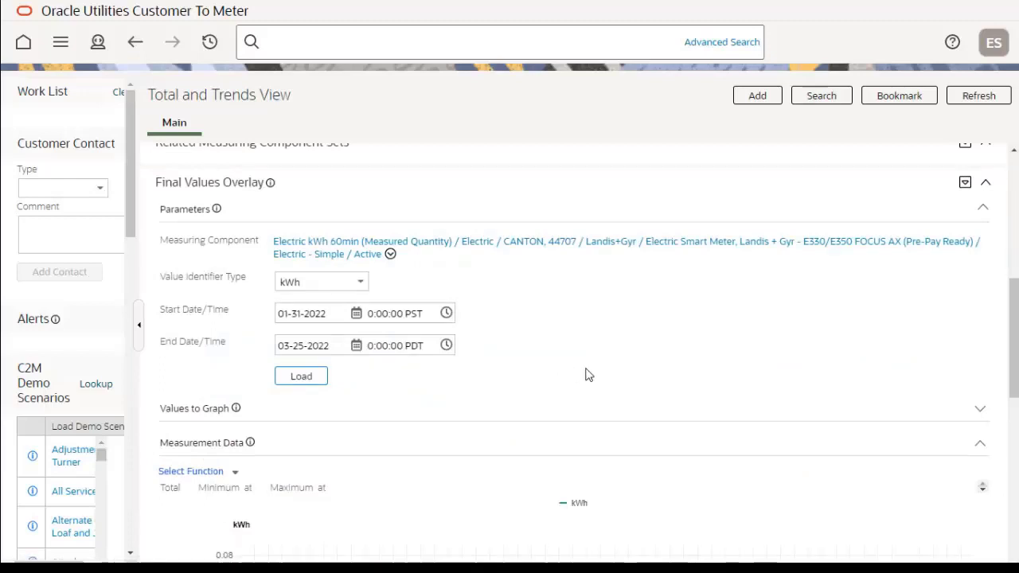
{"action": "left_click_drag", "start_coordinate": [1015, 315], "coordinate": [1015, 183]}
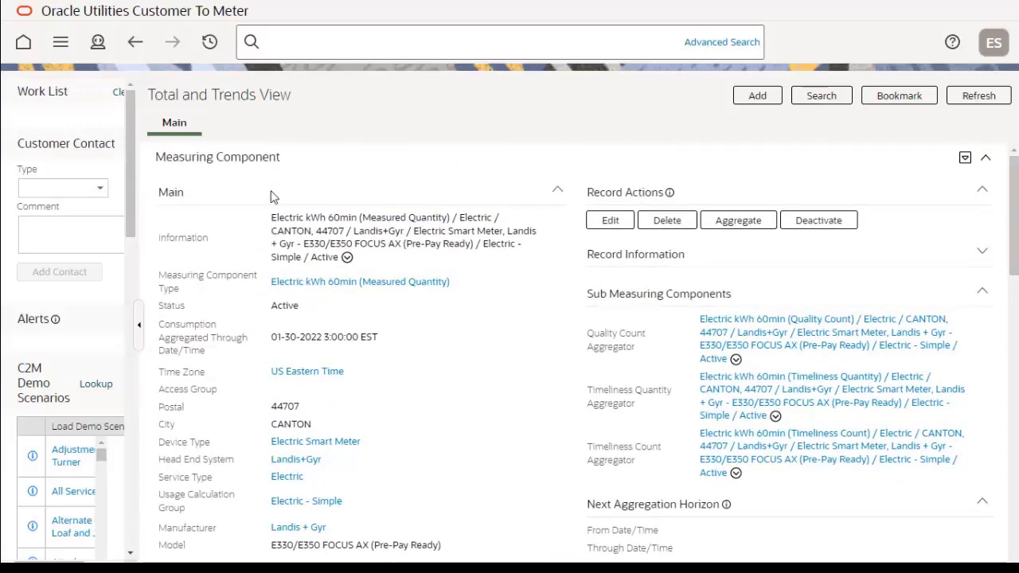
Search again for Electric aggregators with postal code 94111 and open the E330/E350 FOCUS AX Measured Quantity aggregator for Electric - Simple.
{"action": "left_click", "coordinate": [136, 42]}
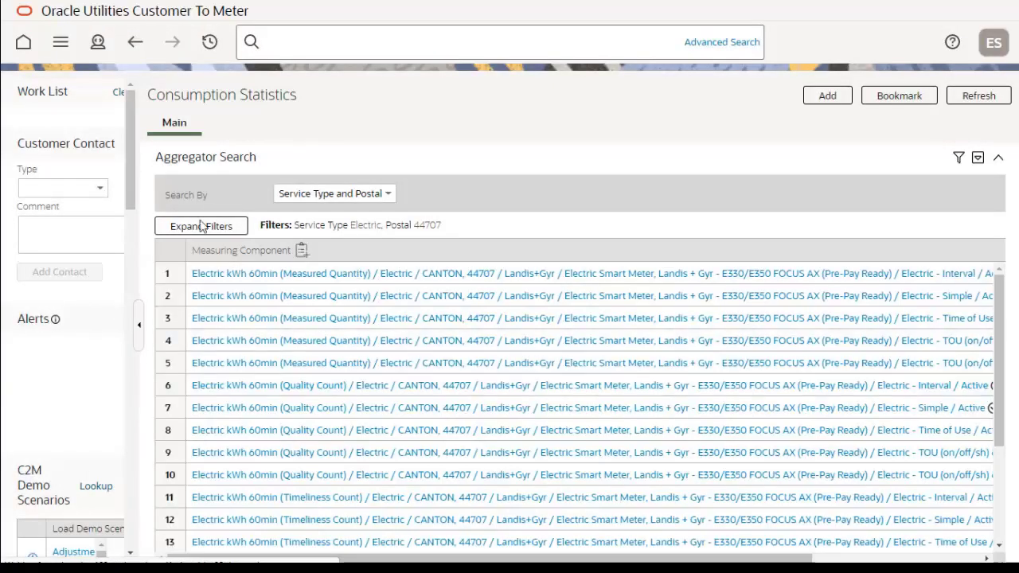
{"action": "left_click", "coordinate": [200, 225]}
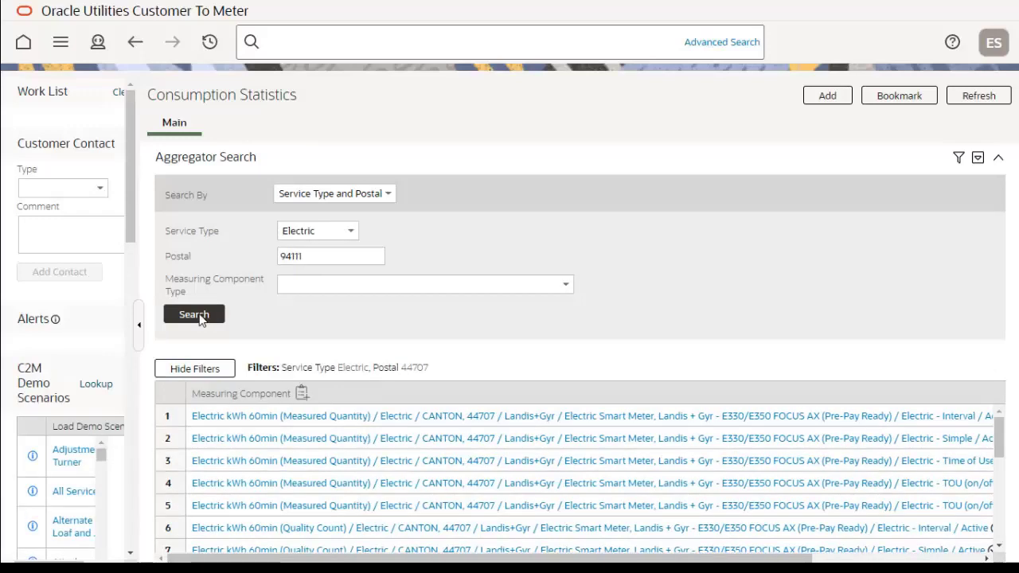
{"action": "left_click", "coordinate": [199, 316]}
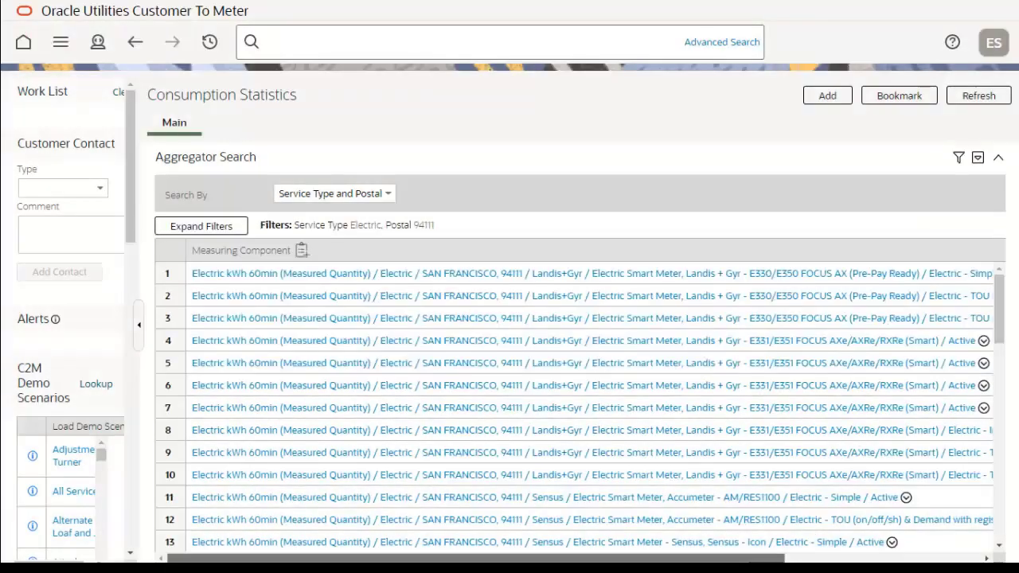
{"action": "scroll", "coordinate": [574, 401], "scroll_direction": "right", "scroll_amount": 3}
{"action": "scroll", "coordinate": [573, 403], "scroll_direction": "right", "scroll_amount": 2}
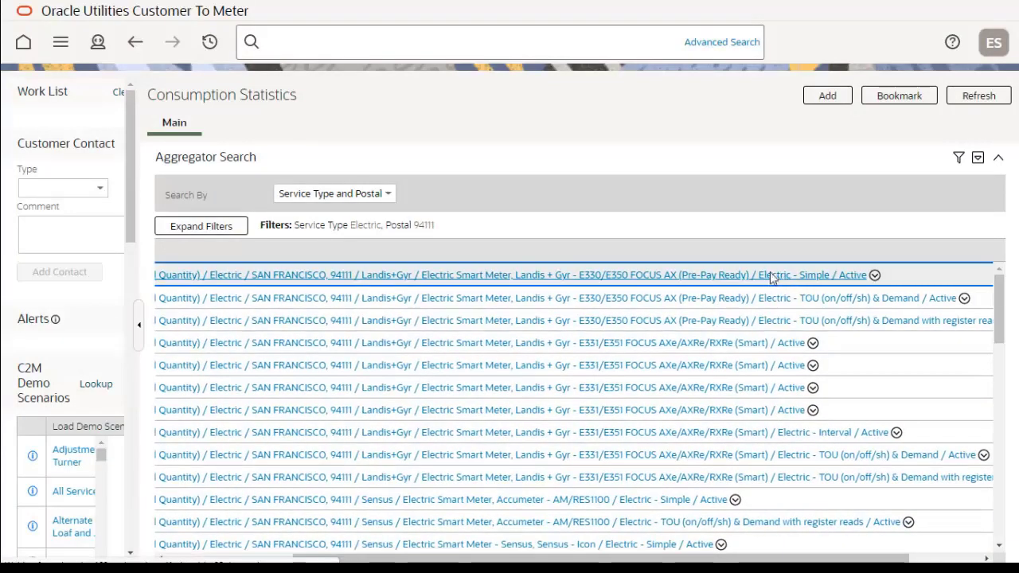
{"action": "left_click", "coordinate": [772, 277]}
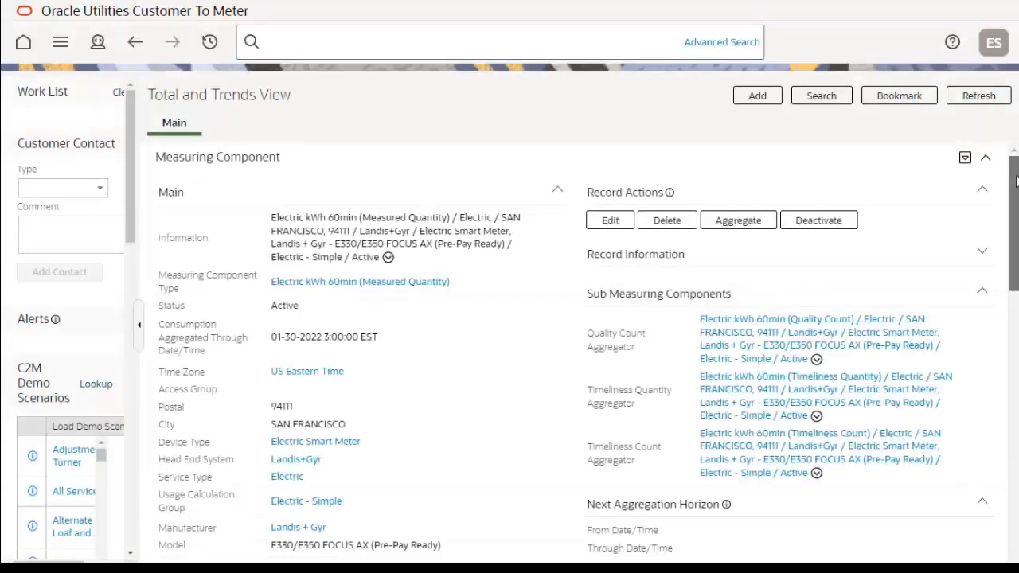
Load the aggregator's final kWh values from 01-31-2022 to 03-25-2022 and examine the measurement data graph.
{"action": "scroll", "coordinate": [1015, 182], "scroll_direction": "down", "scroll_amount": 4}
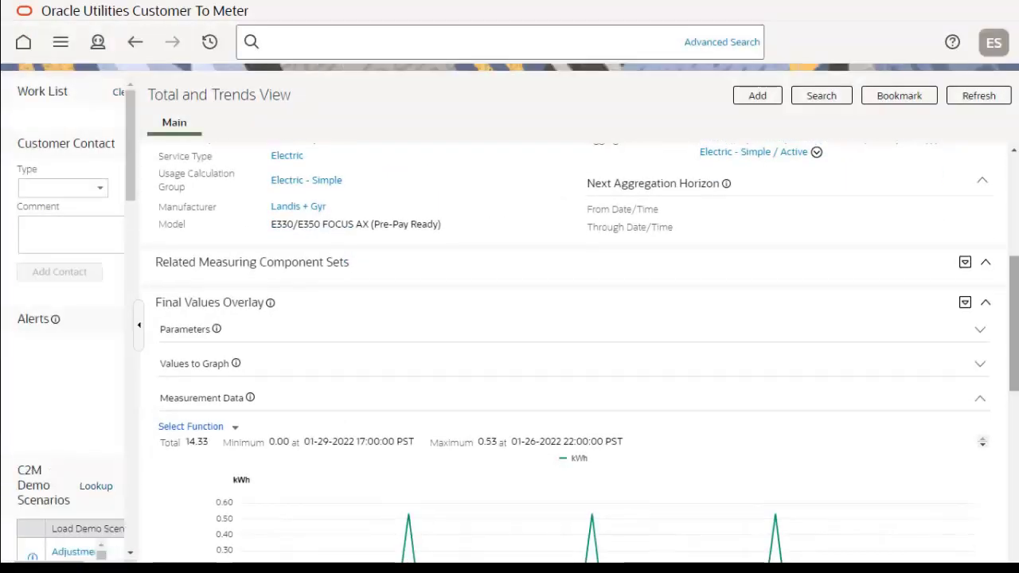
{"action": "left_click", "coordinate": [980, 332]}
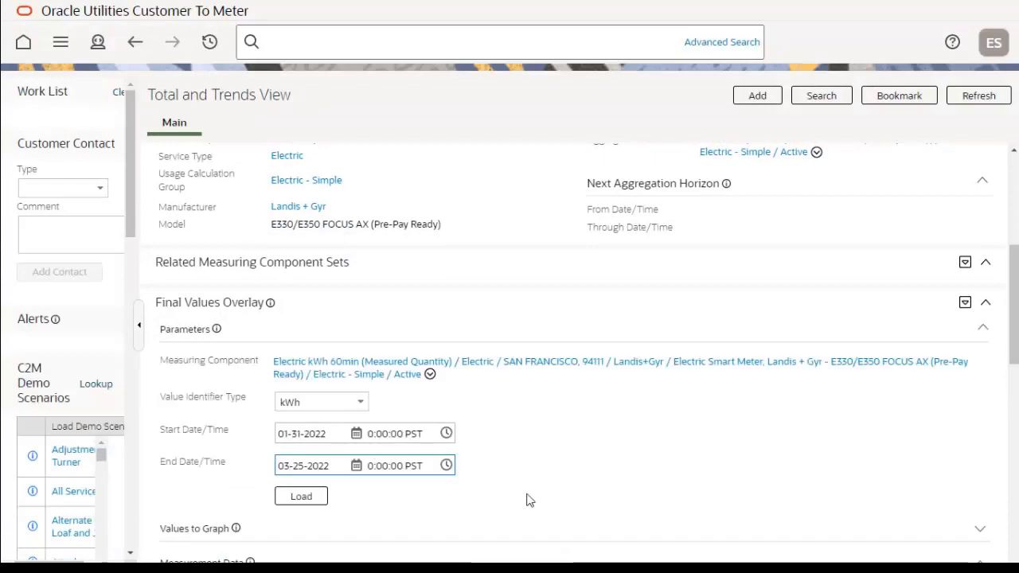
{"action": "left_click", "coordinate": [311, 501]}
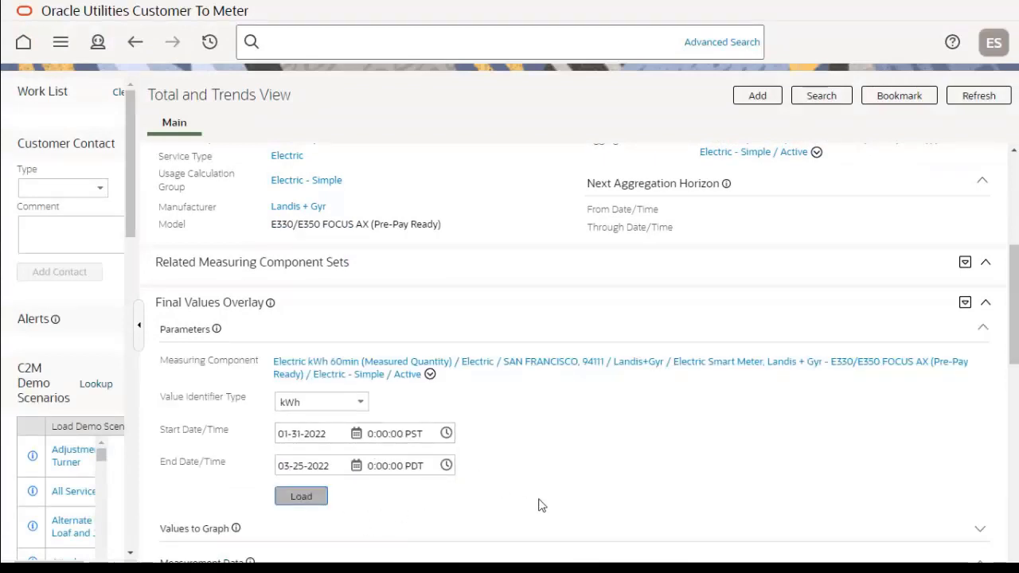
{"action": "scroll", "coordinate": [652, 343], "scroll_direction": "down", "scroll_amount": 5}
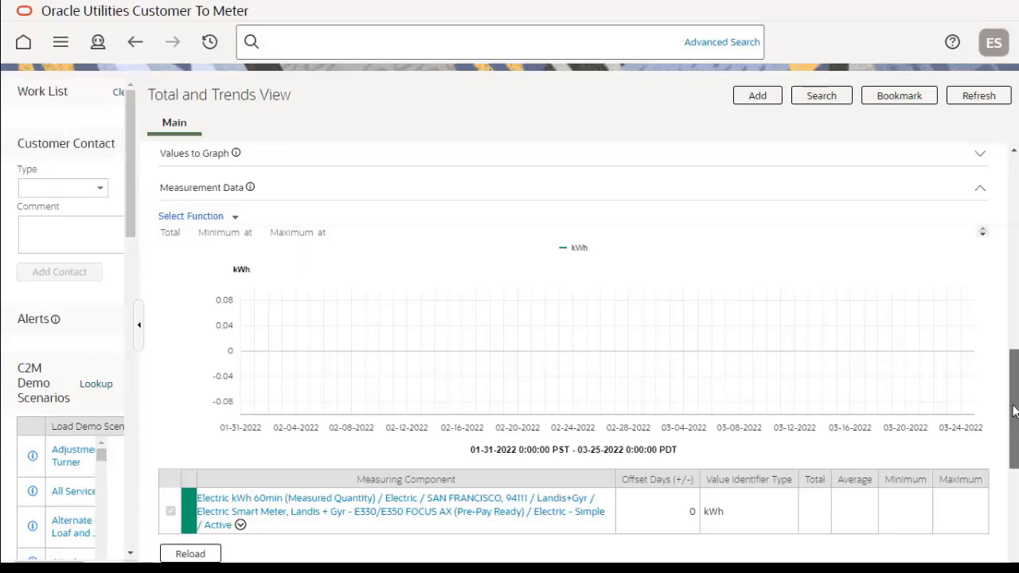
Leave the San Francisco aggregator and start adding a new communication activity of type Measured Quantity Scanner.
{"action": "scroll", "coordinate": [1013, 403], "scroll_direction": "up", "scroll_amount": 10}
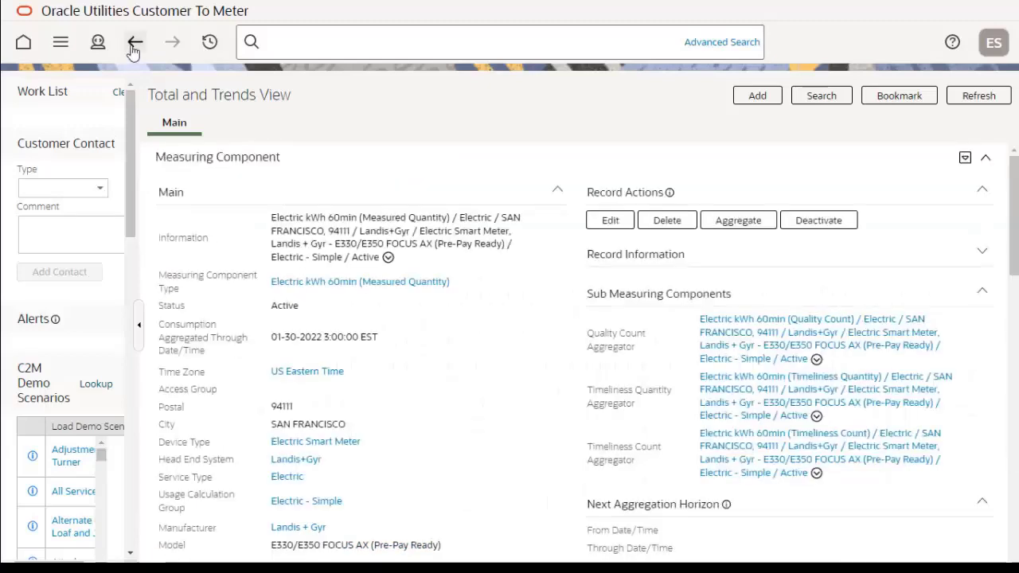
{"action": "left_click", "coordinate": [133, 49]}
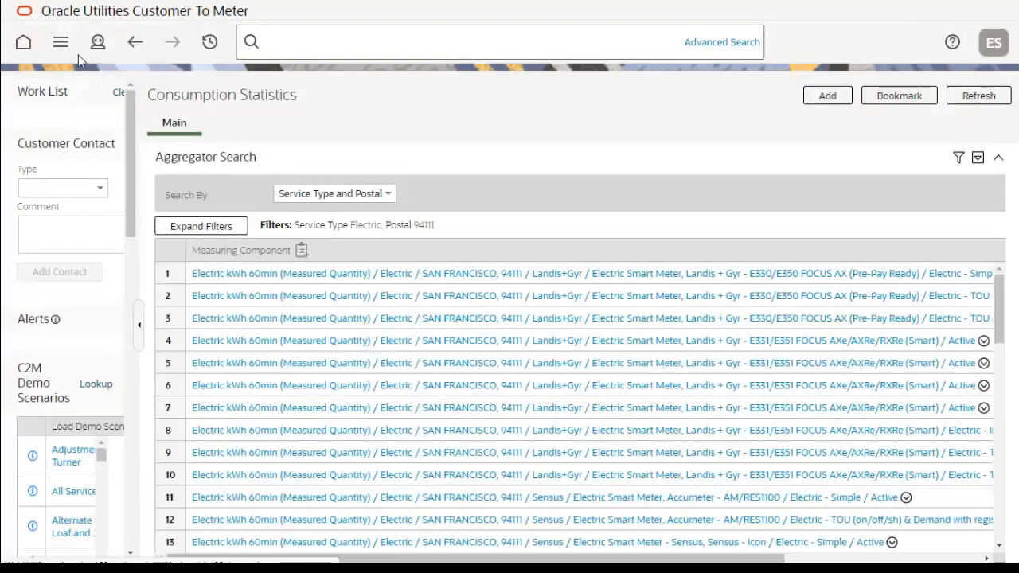
{"action": "left_click", "coordinate": [61, 42]}
{"action": "mouse_move", "coordinate": [128, 132]}
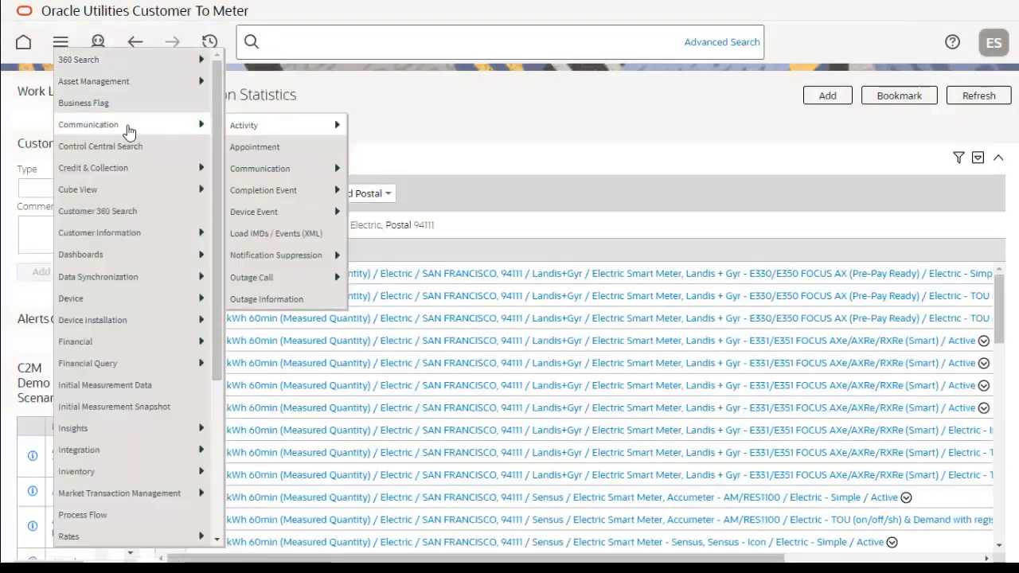
{"action": "mouse_move", "coordinate": [259, 130]}
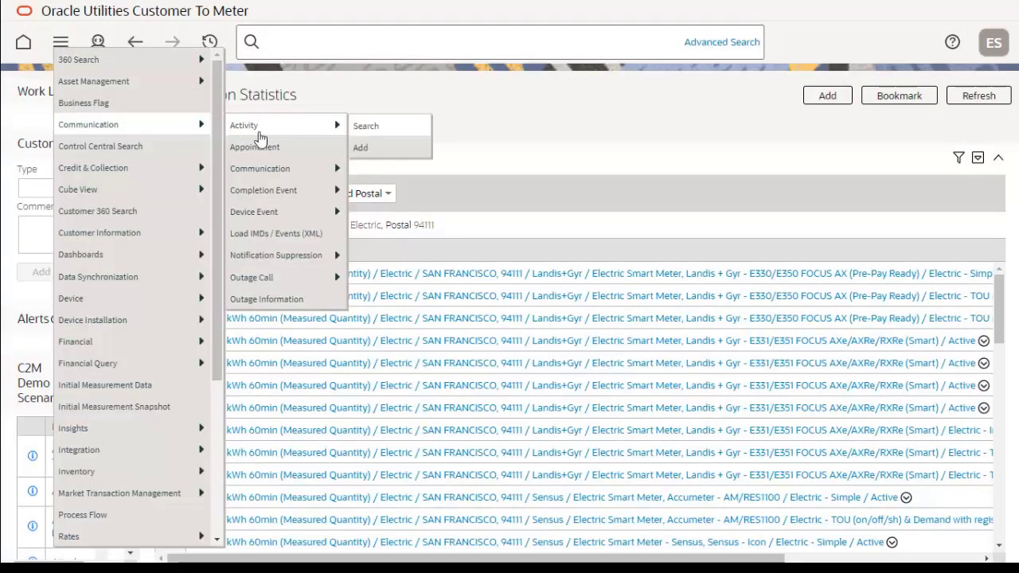
{"action": "left_click", "coordinate": [377, 148]}
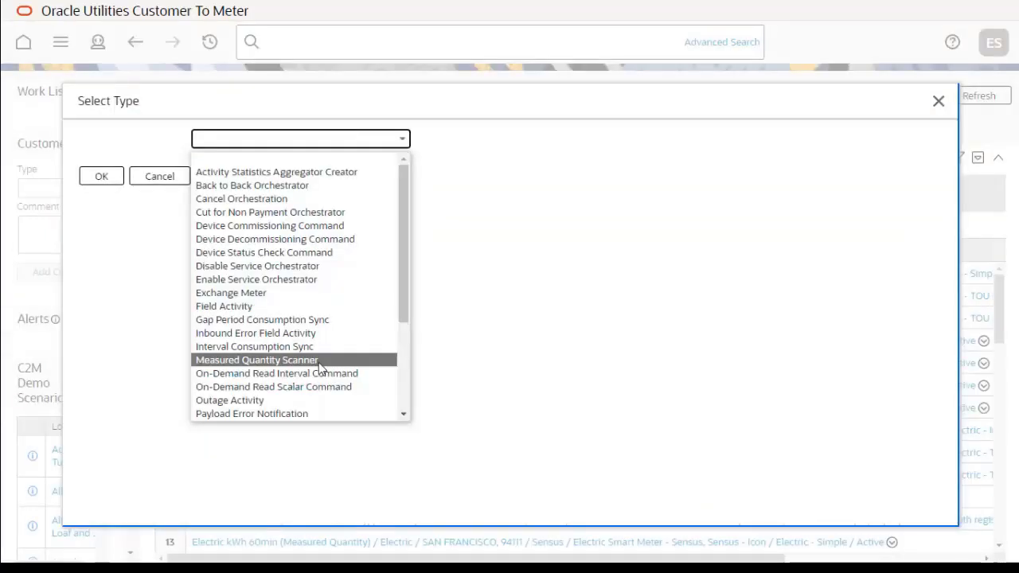
{"action": "left_click", "coordinate": [318, 363]}
{"action": "left_click", "coordinate": [108, 183]}
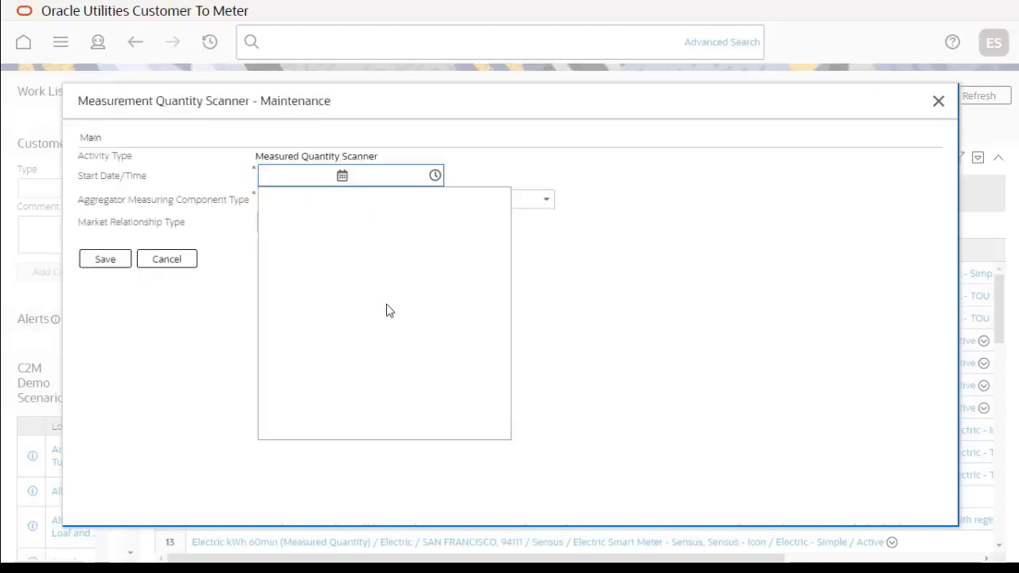
Set the scanner's start date to 03-28-2022 and aggregator measuring component type to Electric kWh 60min (Measured Quantity), and save it.
{"action": "left_click", "coordinate": [321, 374]}
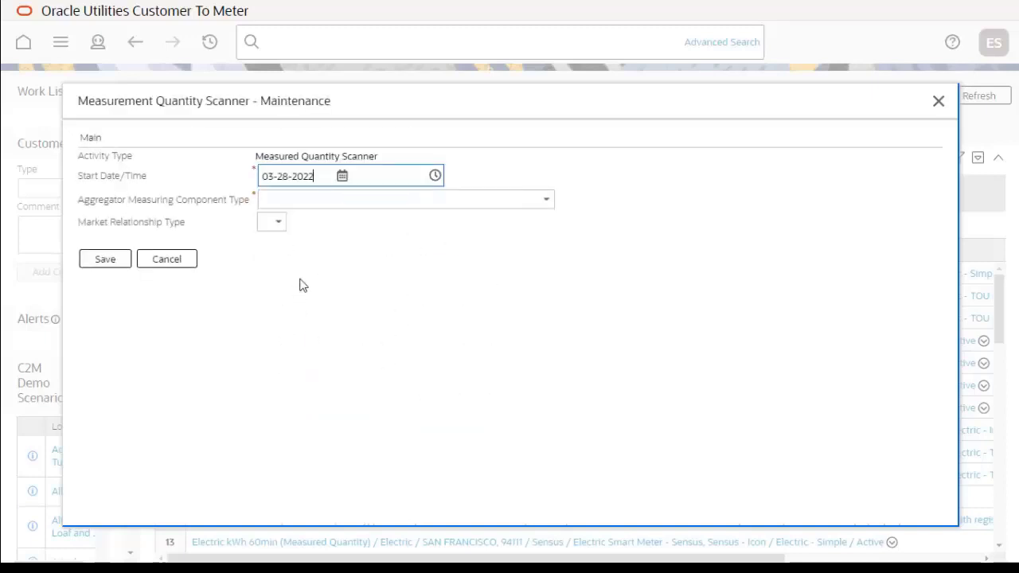
{"action": "left_click", "coordinate": [390, 201]}
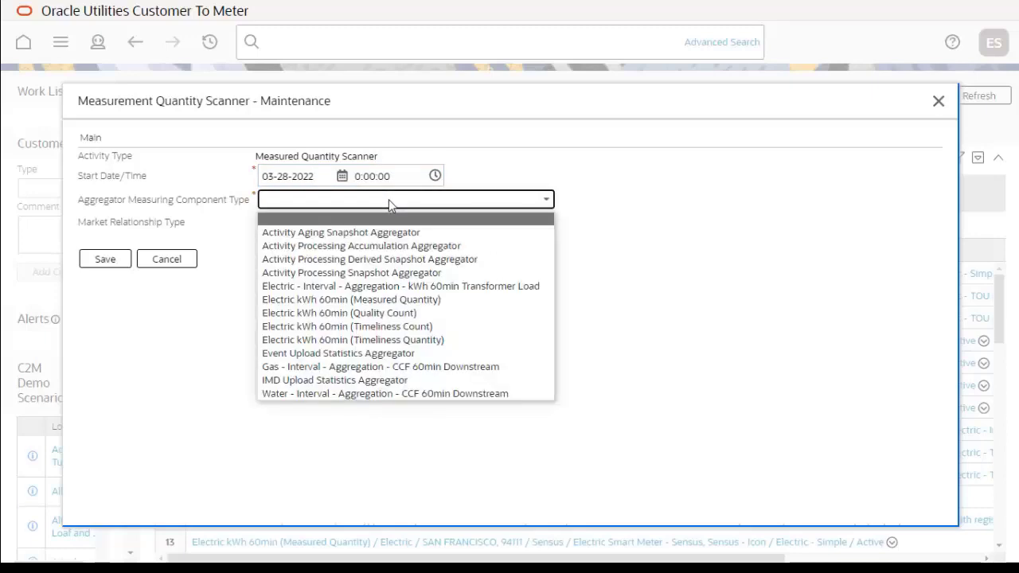
{"action": "left_click", "coordinate": [436, 307]}
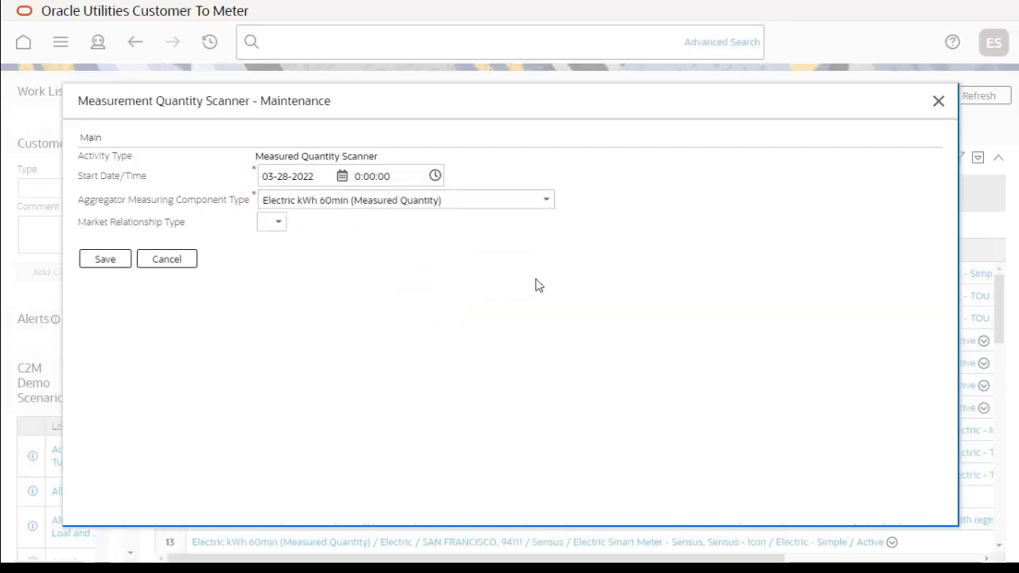
{"action": "left_click", "coordinate": [110, 265]}
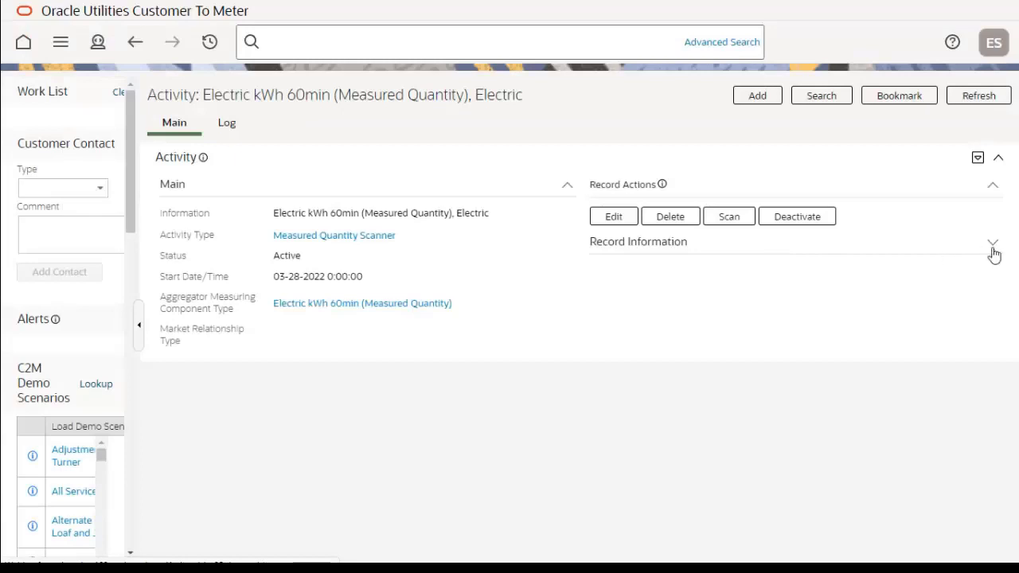
Review the scanner activity's record information, including its activity ID, and run the scan for the activity.
{"action": "left_click", "coordinate": [991, 246]}
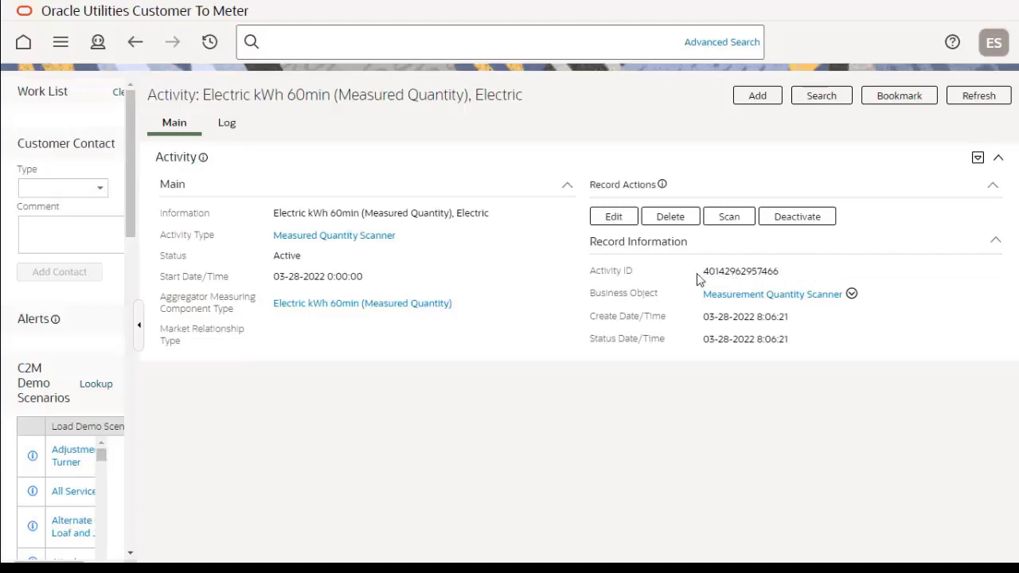
{"action": "left_click_drag", "start_coordinate": [706, 273], "coordinate": [782, 278]}
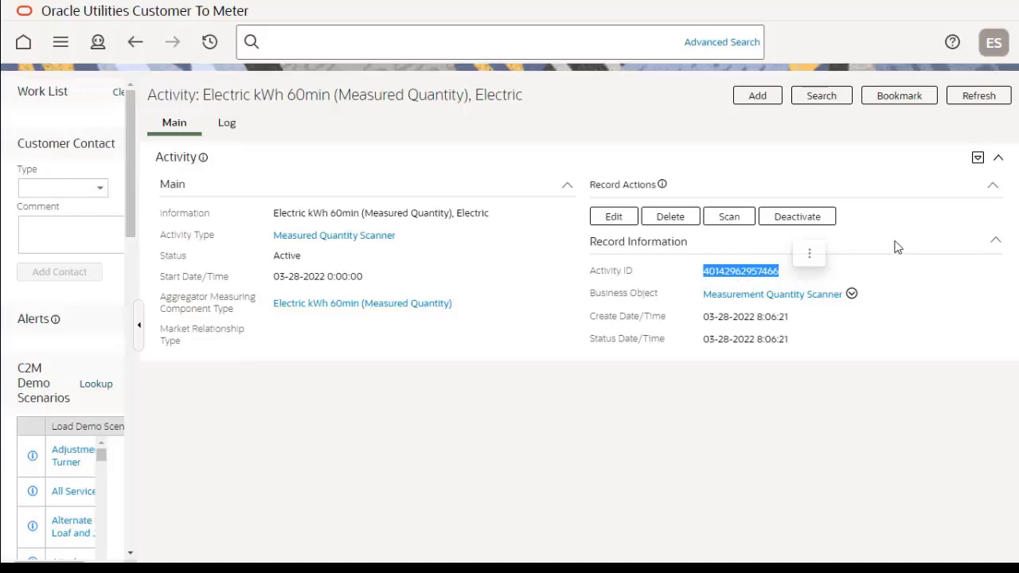
{"action": "left_click", "coordinate": [728, 218]}
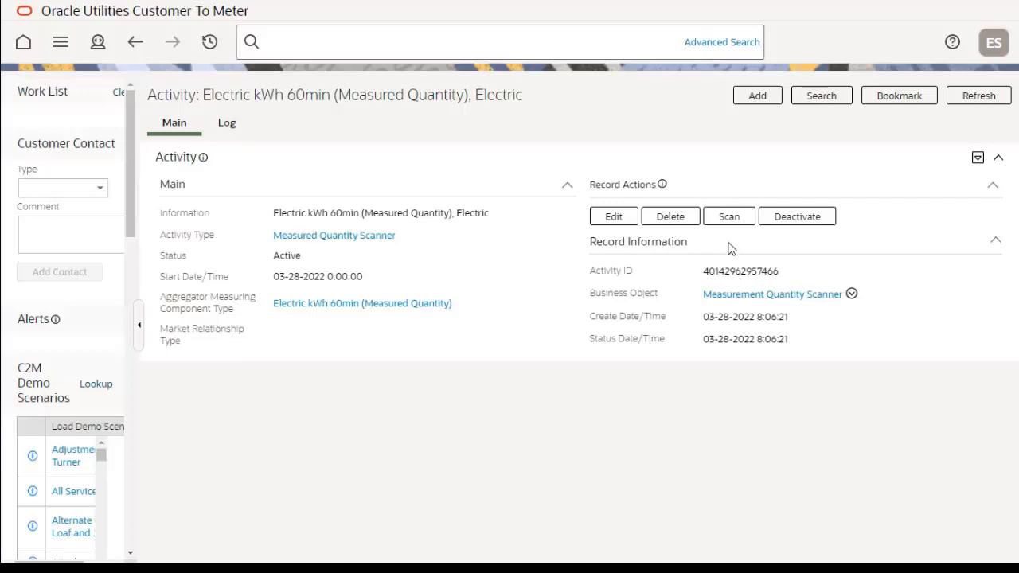
{"action": "left_click", "coordinate": [730, 220]}
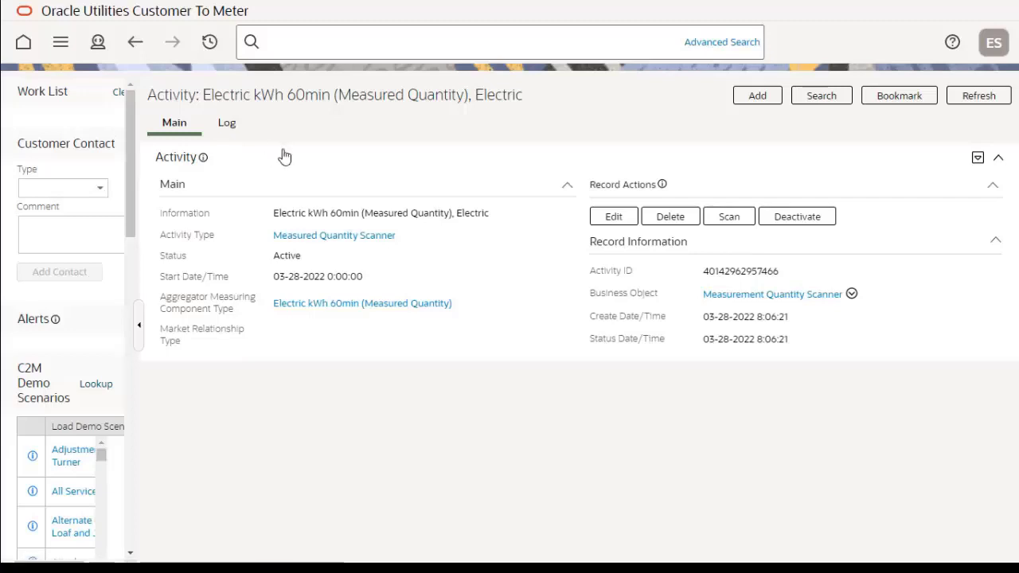
Search the batch job submissions and open the existing D2-AGG Aggregation Monitor job.
{"action": "left_click", "coordinate": [60, 42]}
{"action": "mouse_move", "coordinate": [114, 435]}
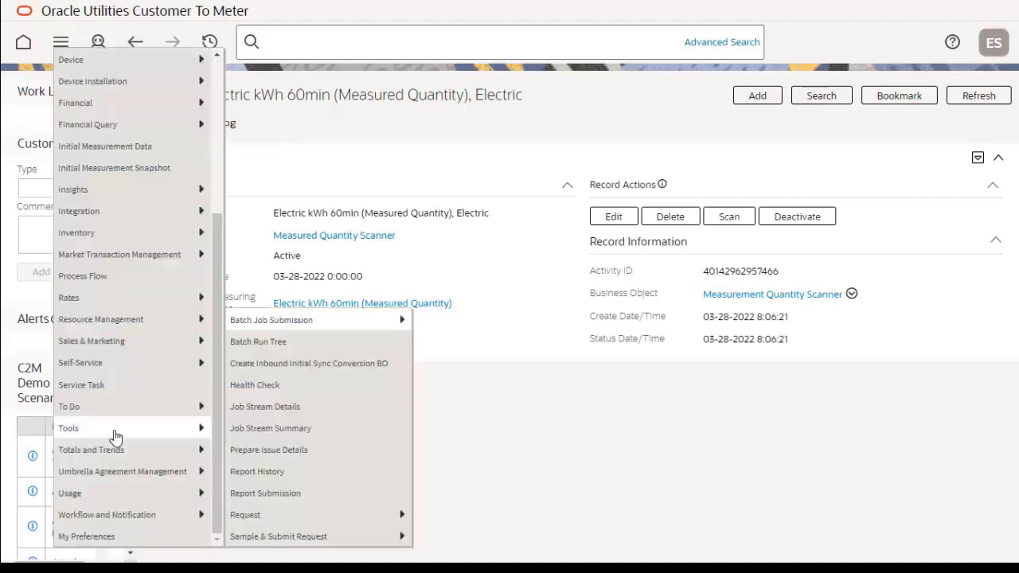
{"action": "mouse_move", "coordinate": [358, 323]}
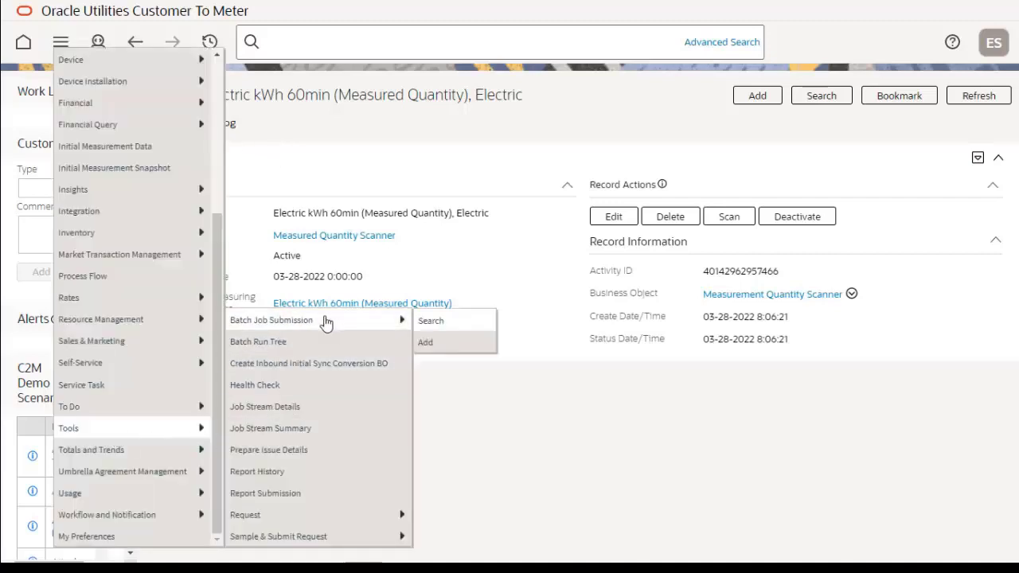
{"action": "left_click", "coordinate": [431, 322]}
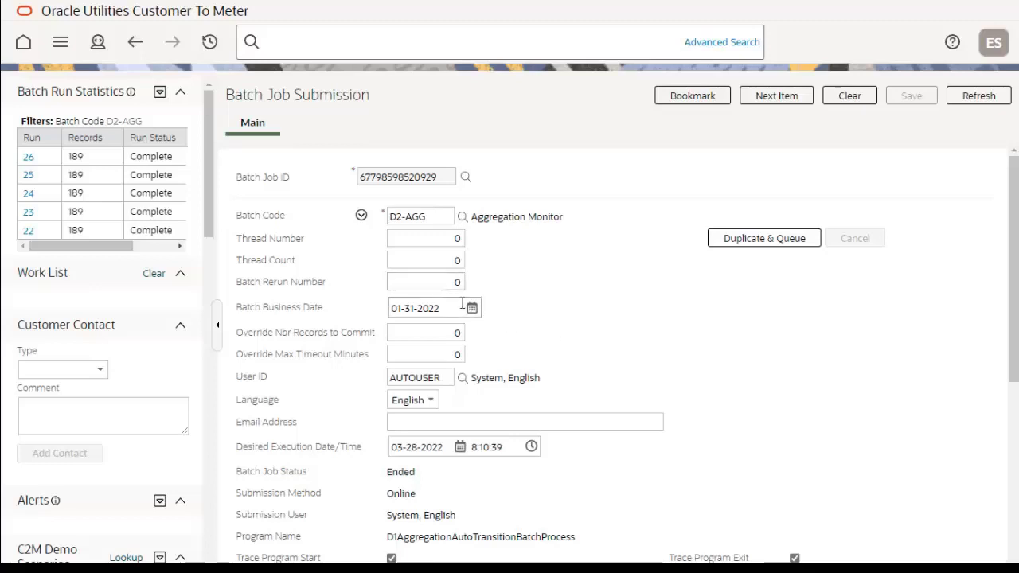
Set the D2-AGG job's batch business date to 03-25-2022.
{"action": "left_click", "coordinate": [415, 309]}
{"action": "key", "text": "shift+Left"}
{"action": "key", "text": "shift+Left"}
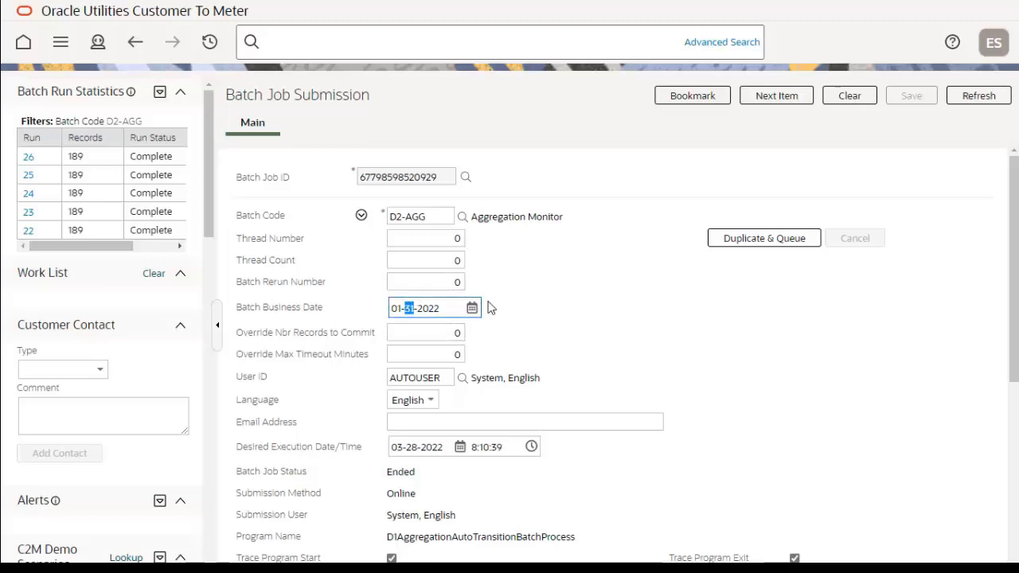
{"action": "type", "text": "25"}
{"action": "key", "text": "Left"}
{"action": "key", "text": "BackSpace"}
{"action": "type", "text": "3"}
{"action": "left_click", "coordinate": [675, 348]}
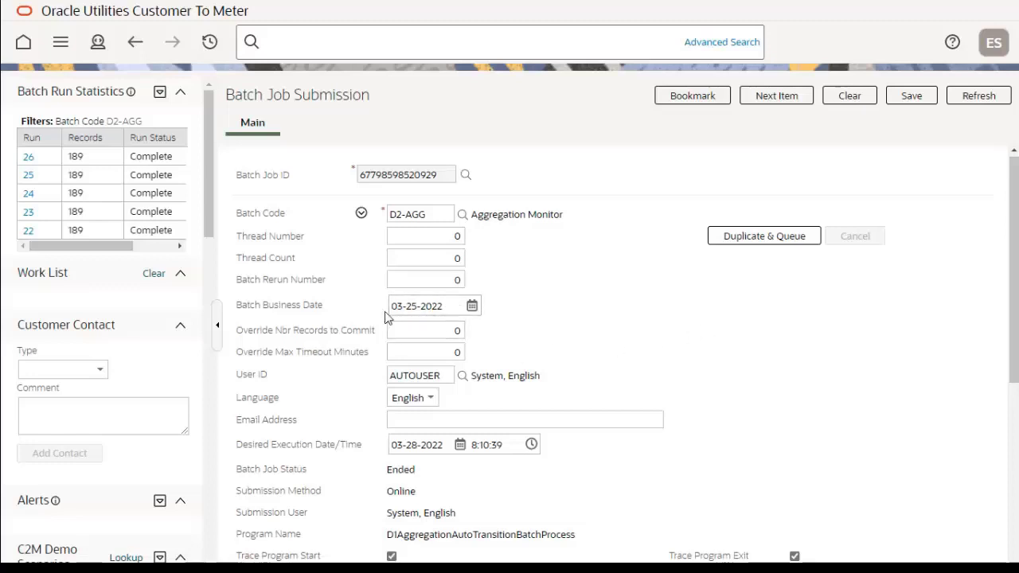
Review the D2-AGG job's parameter values, including the override aggregation horizon days, and duplicate and queue the job.
{"action": "scroll", "coordinate": [712, 355], "scroll_direction": "down", "scroll_amount": 4}
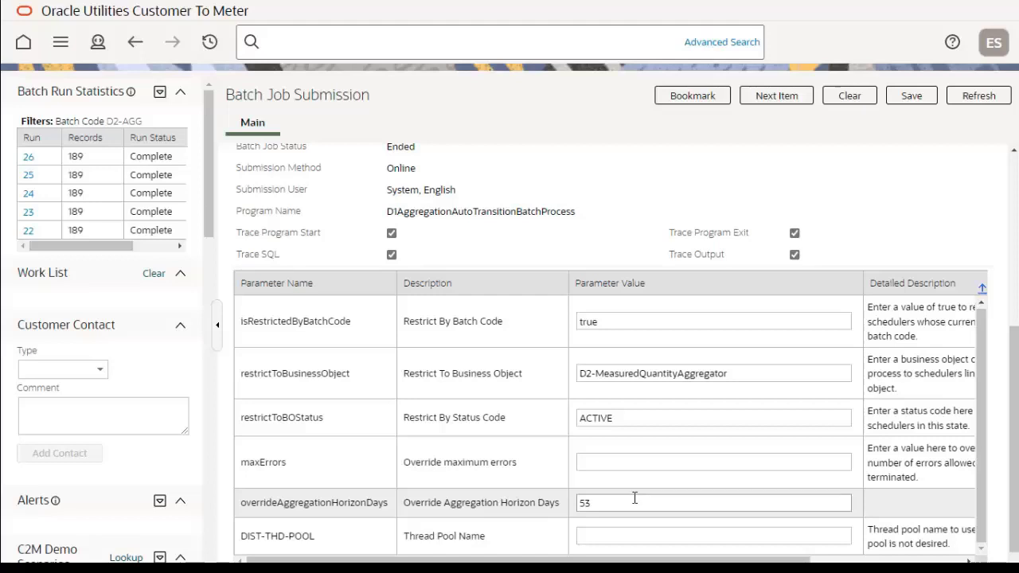
{"action": "scroll", "coordinate": [764, 242], "scroll_direction": "up", "scroll_amount": 4}
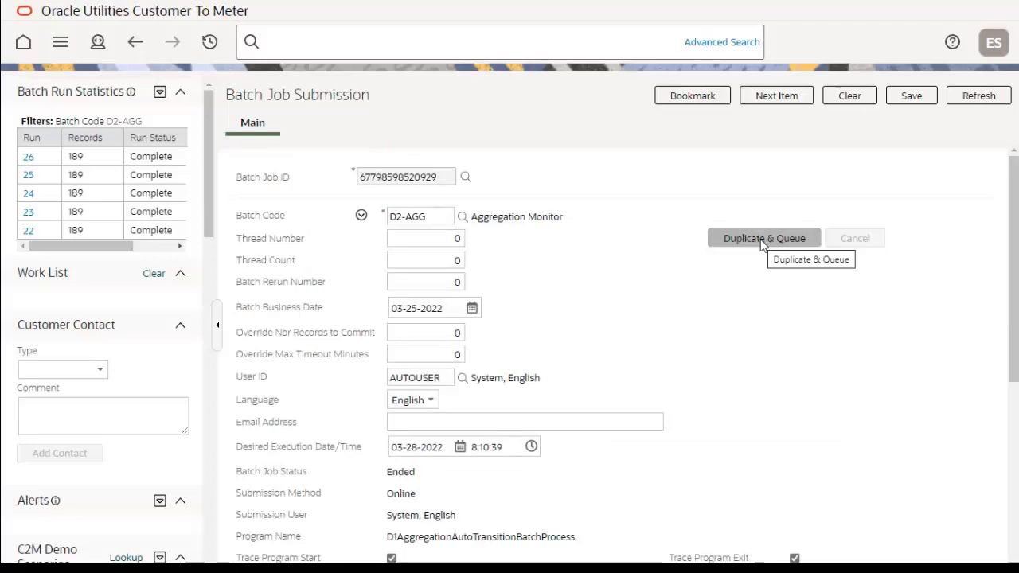
{"action": "left_click", "coordinate": [761, 239]}
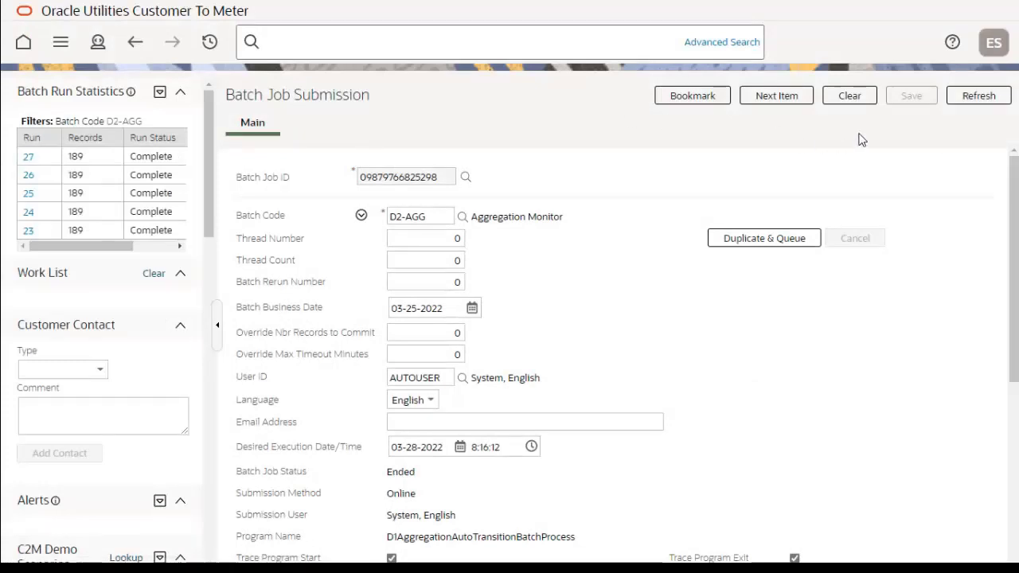
Return to Consumption Statistics and search the aggregators by service type Electric and postal code 44707.
{"action": "left_click", "coordinate": [61, 48]}
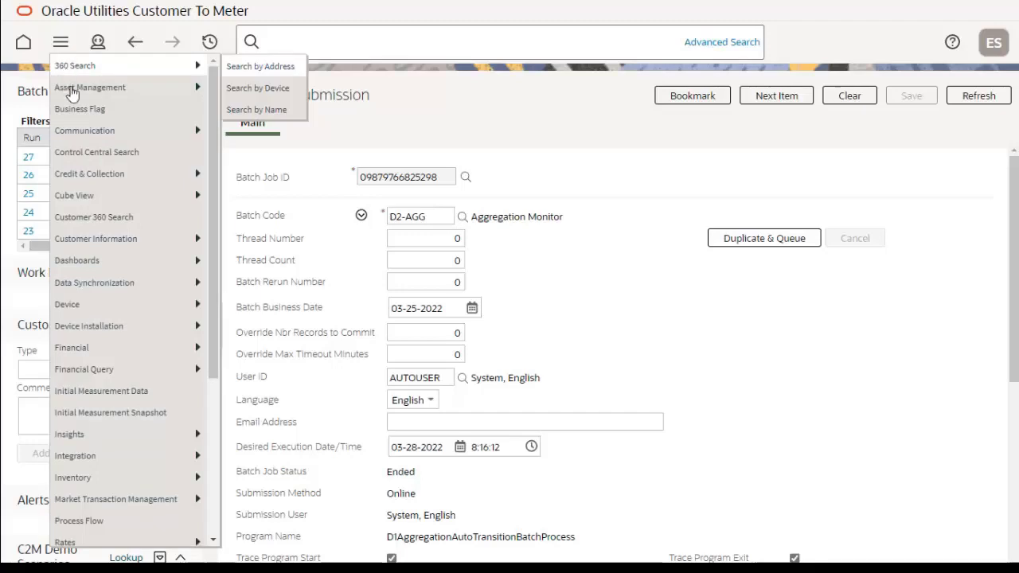
{"action": "scroll", "coordinate": [147, 386], "scroll_direction": "down", "scroll_amount": 3}
{"action": "mouse_move", "coordinate": [136, 451]}
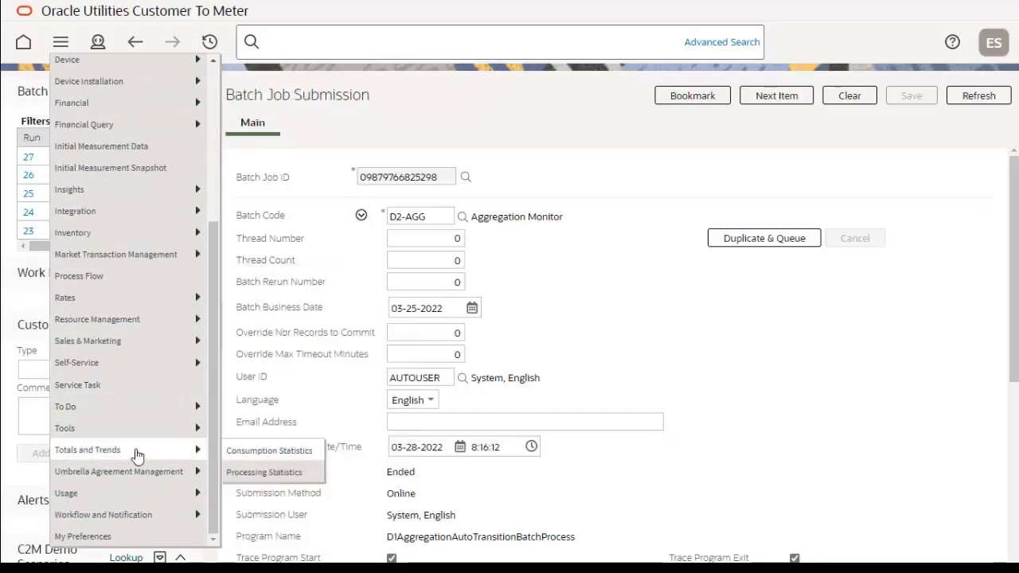
{"action": "left_click", "coordinate": [280, 458]}
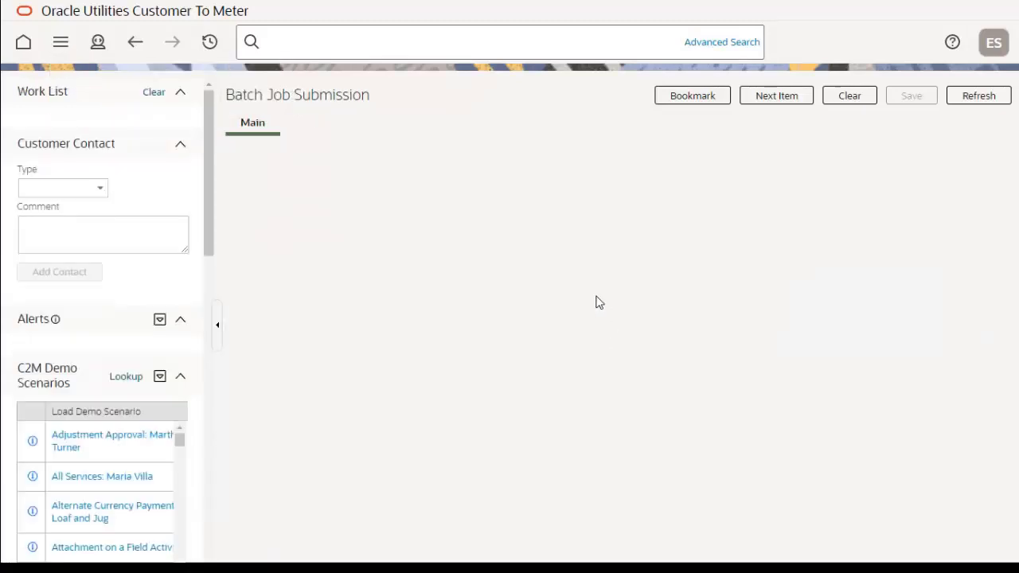
{"action": "left_click", "coordinate": [406, 231]}
{"action": "left_click", "coordinate": [415, 271]}
{"action": "left_click", "coordinate": [417, 257]}
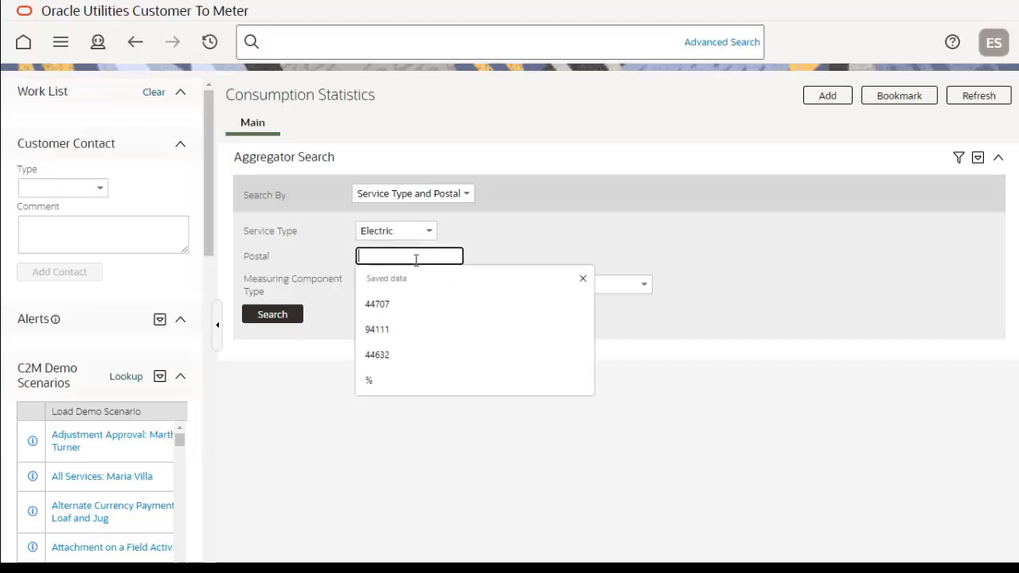
{"action": "left_click", "coordinate": [388, 307]}
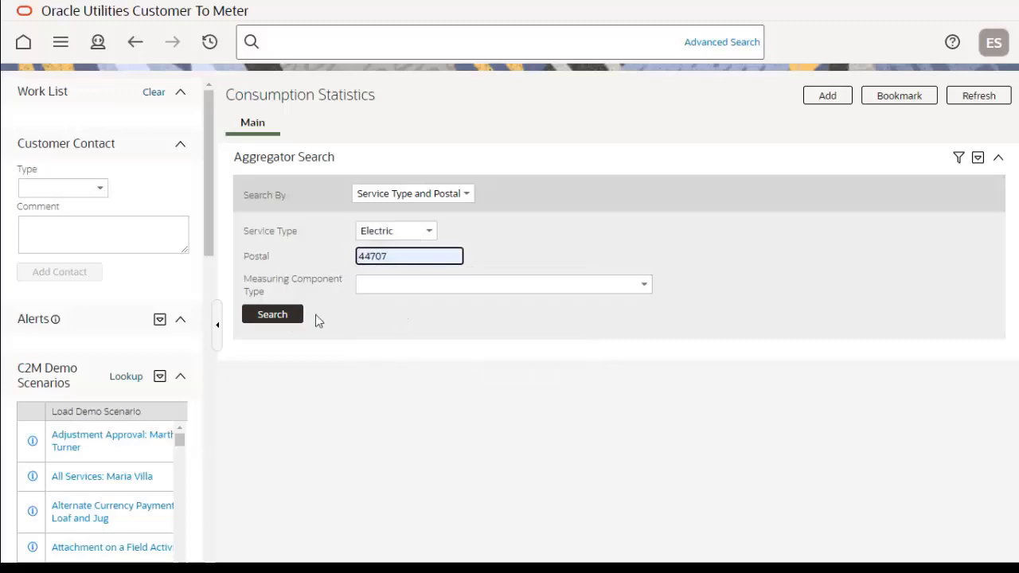
{"action": "left_click", "coordinate": [273, 315]}
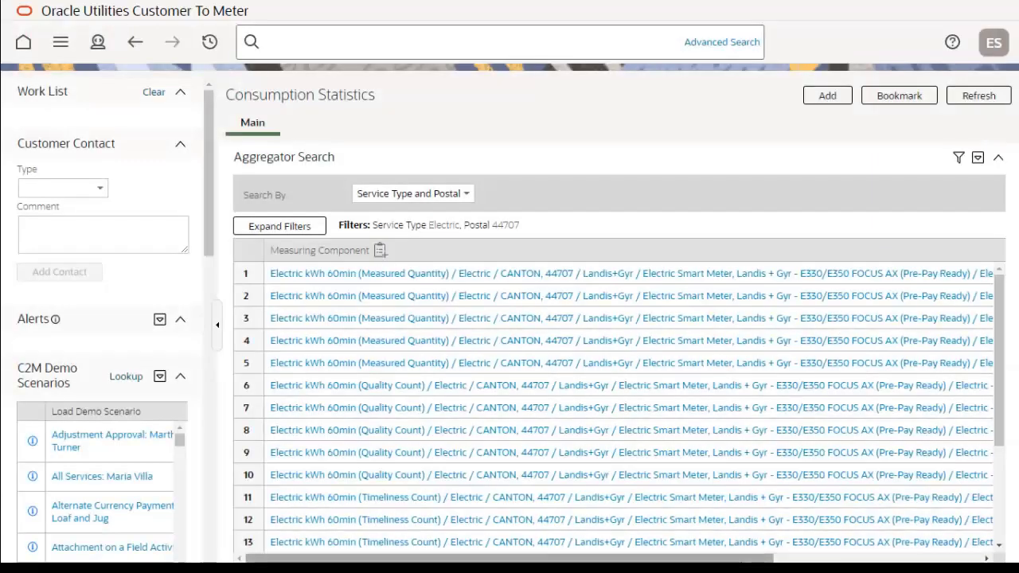
Open the Canton E330/E350 FOCUS AX Measured Quantity aggregator for Electric - Simple and show its final values overlay parameters.
{"action": "left_click_drag", "start_coordinate": [771, 559], "coordinate": [907, 559]}
{"action": "left_click", "coordinate": [804, 303]}
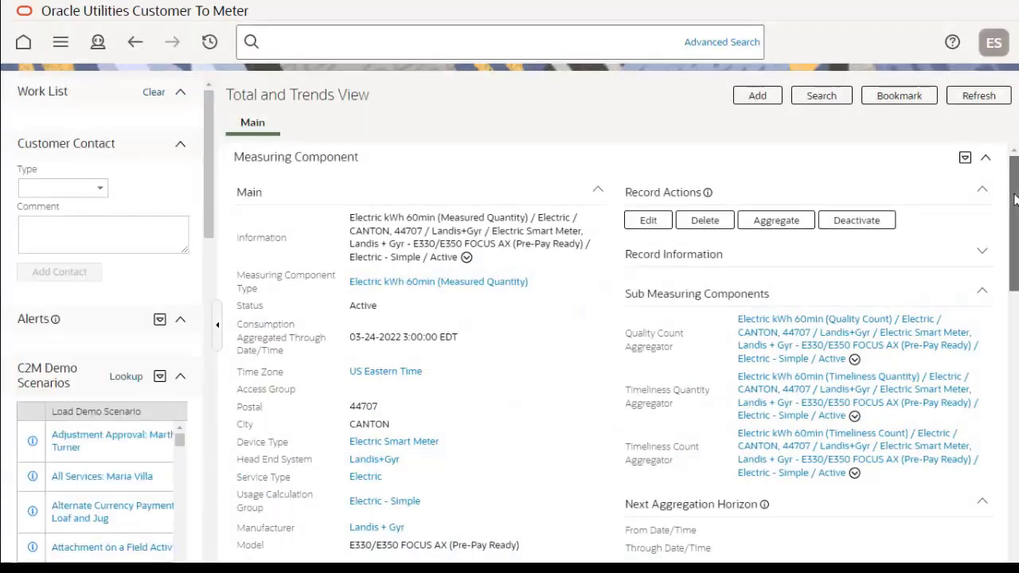
{"action": "scroll", "coordinate": [1015, 199], "scroll_direction": "down", "scroll_amount": 5}
{"action": "left_click", "coordinate": [979, 269]}
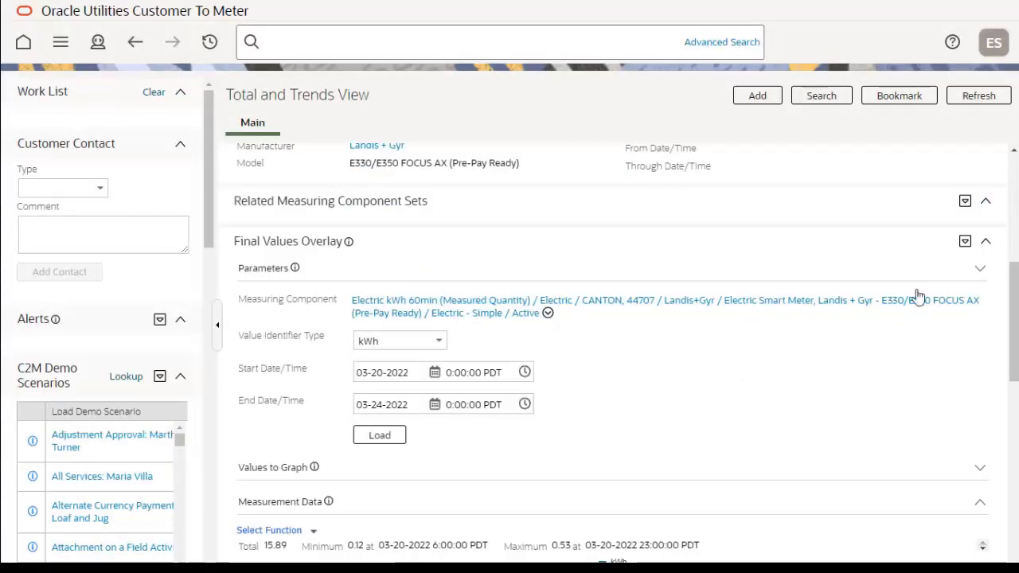
Load the Canton aggregator's final kWh values from 01-31-2022 to 03-25-2022 and examine the measurement data graph.
{"action": "left_click", "coordinate": [383, 372]}
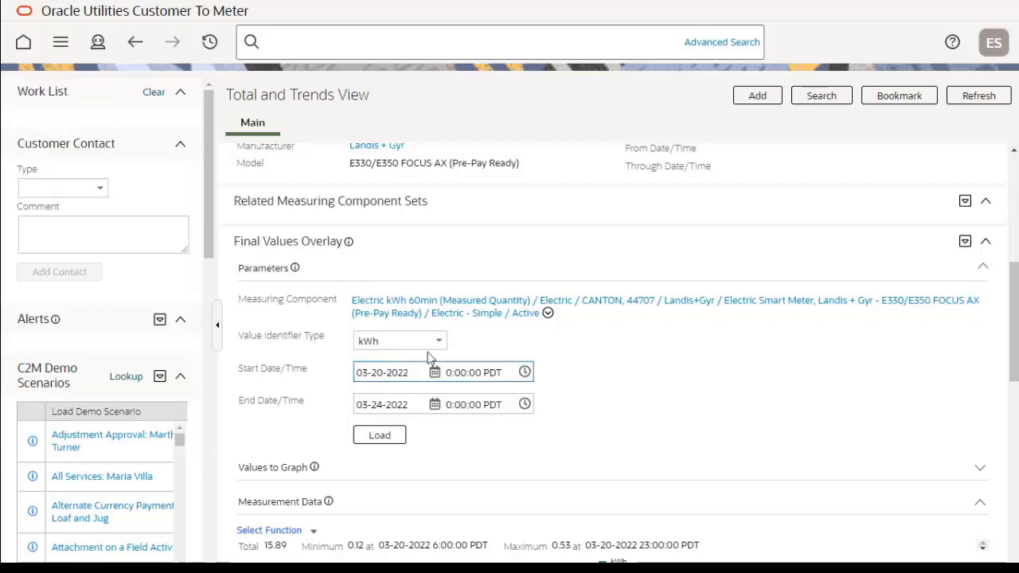
{"action": "key", "text": "shift+Left"}
{"action": "key", "text": "shift+Left"}
{"action": "type", "text": "31"}
{"action": "key", "text": "BackSpace"}
{"action": "type", "text": "1"}
{"action": "left_click", "coordinate": [363, 405]}
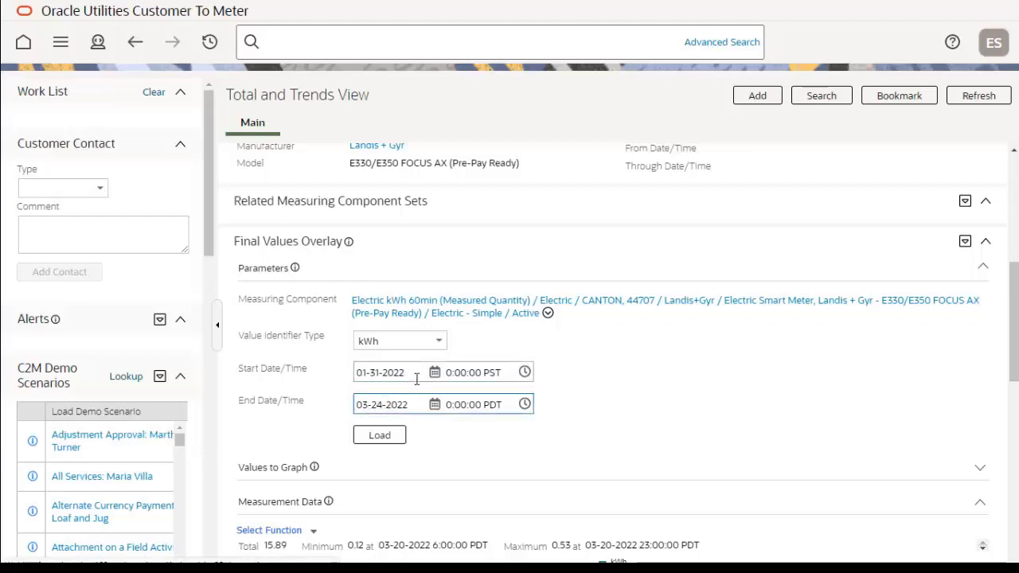
{"action": "key", "text": "BackSpace"}
{"action": "type", "text": "5"}
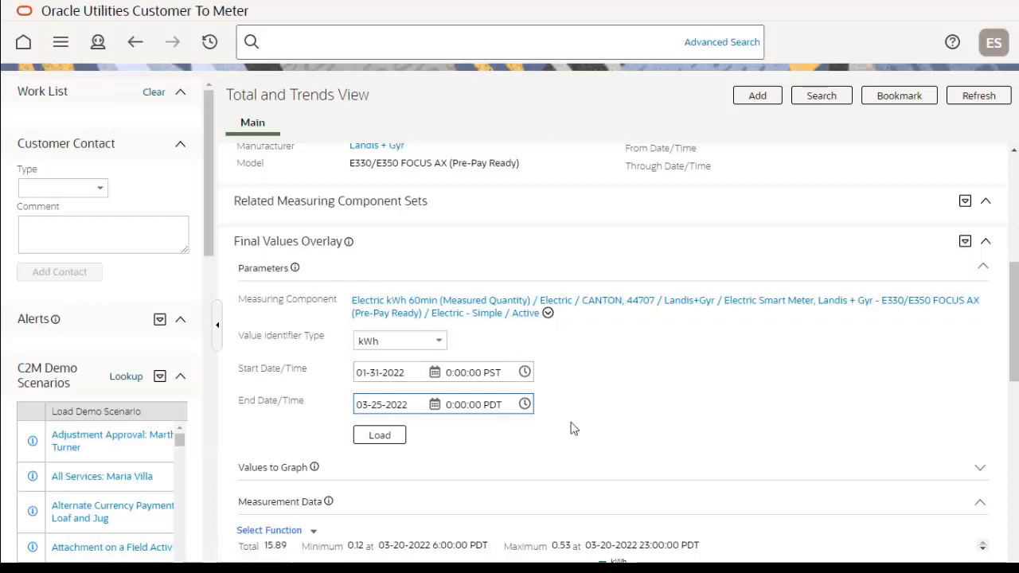
{"action": "left_click", "coordinate": [385, 436]}
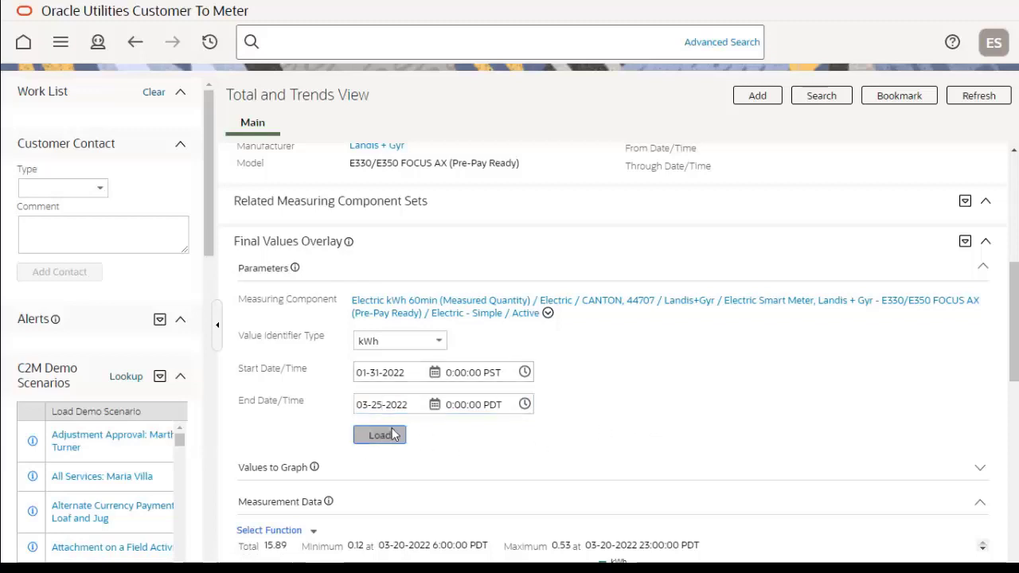
{"action": "scroll", "coordinate": [803, 422], "scroll_direction": "down", "scroll_amount": 3}
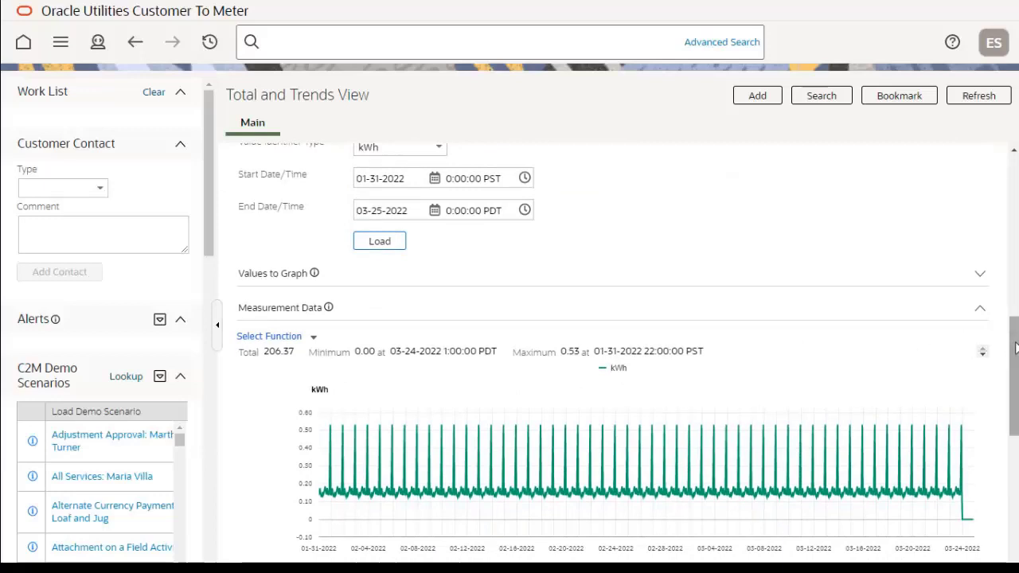
Search the Canton aggregator's interval measurements from 01-31-2022 to 03-25-2022 and review the hourly kWh values.
{"action": "left_click", "coordinate": [1016, 346]}
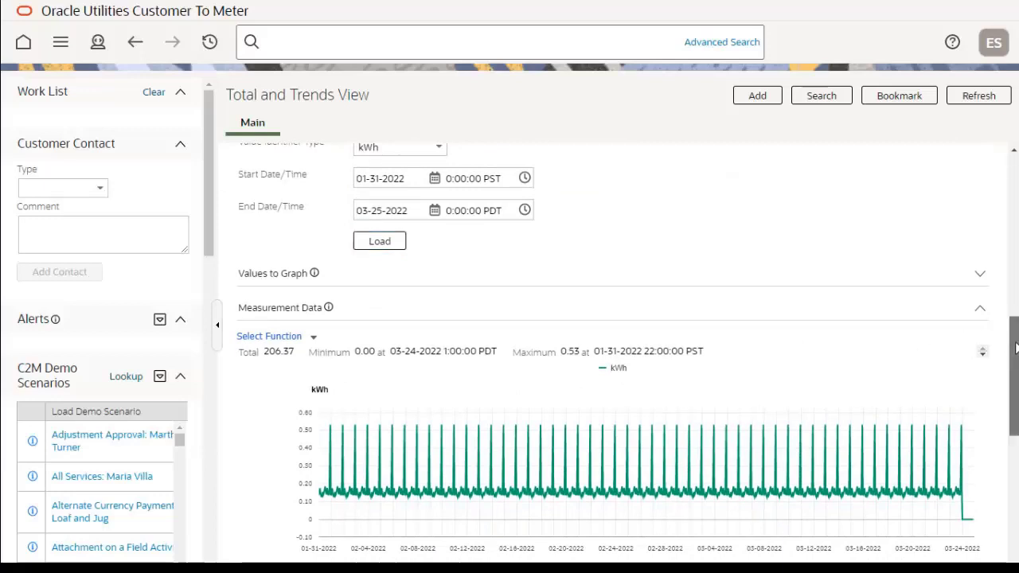
{"action": "left_click_drag", "start_coordinate": [1016, 346], "coordinate": [1015, 398]}
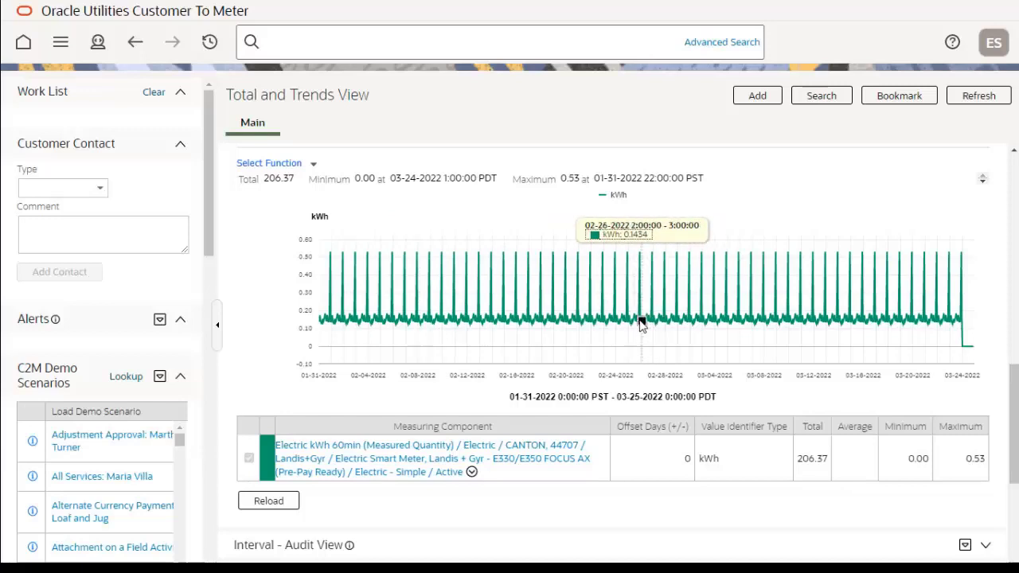
{"action": "scroll", "coordinate": [658, 332], "scroll_direction": "down", "scroll_amount": 5}
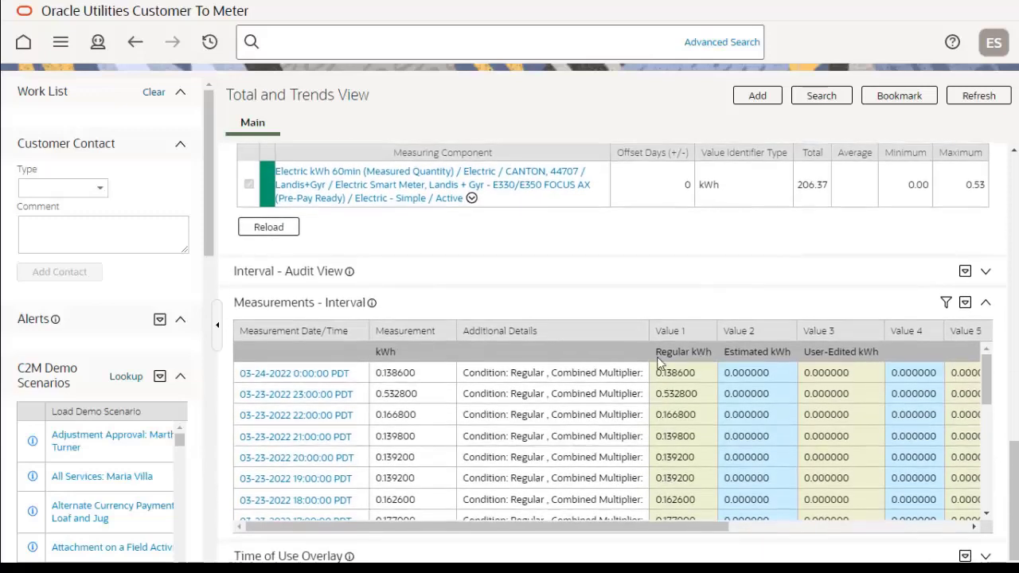
{"action": "scroll", "coordinate": [506, 472], "scroll_direction": "down", "scroll_amount": 2}
{"action": "scroll", "coordinate": [506, 471], "scroll_direction": "down", "scroll_amount": 2}
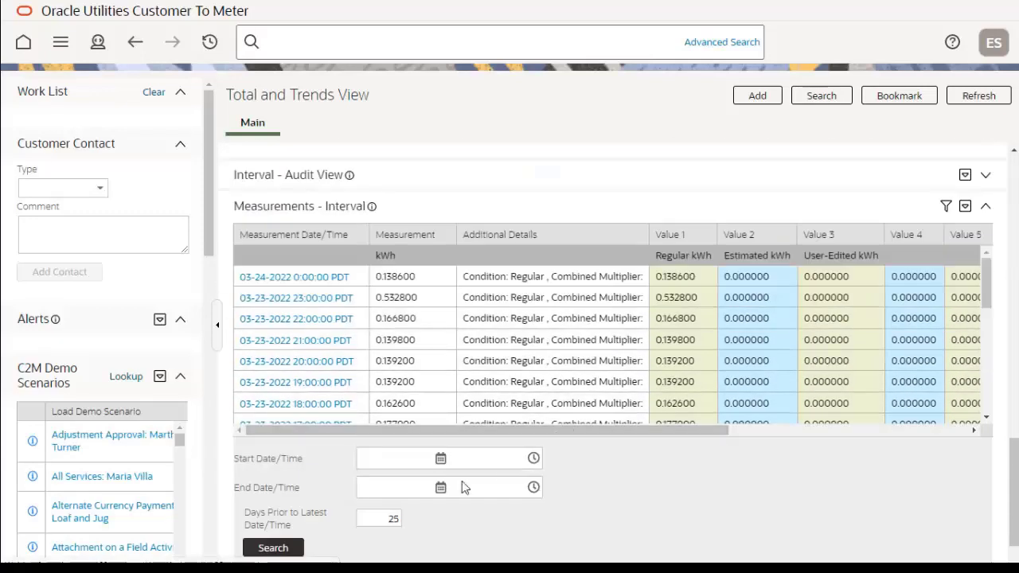
{"action": "left_click", "coordinate": [396, 463]}
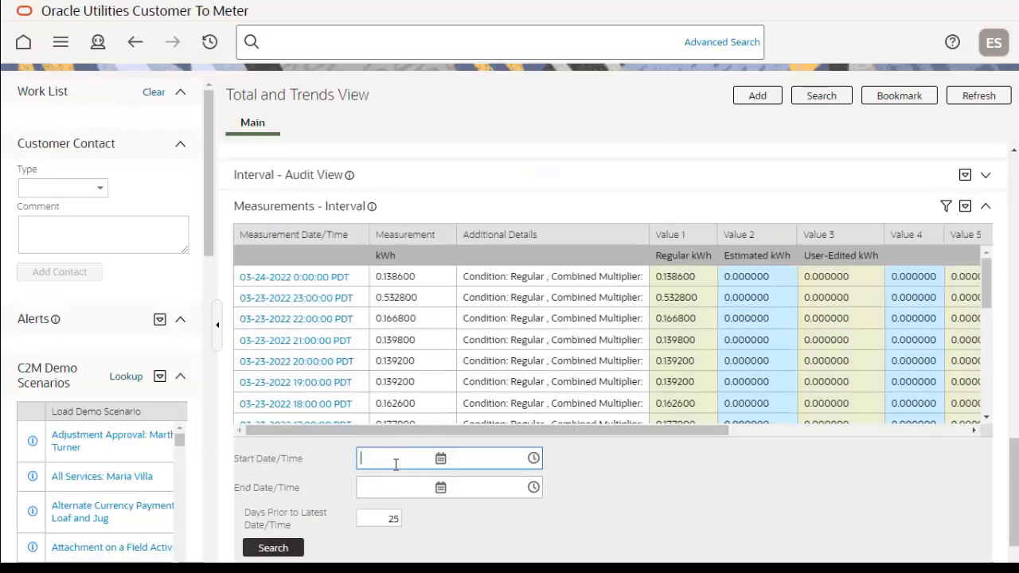
{"action": "type", "text": "01-31-2022"}
{"action": "key", "text": "Tab"}
{"action": "type", "text": "03-25-2022"}
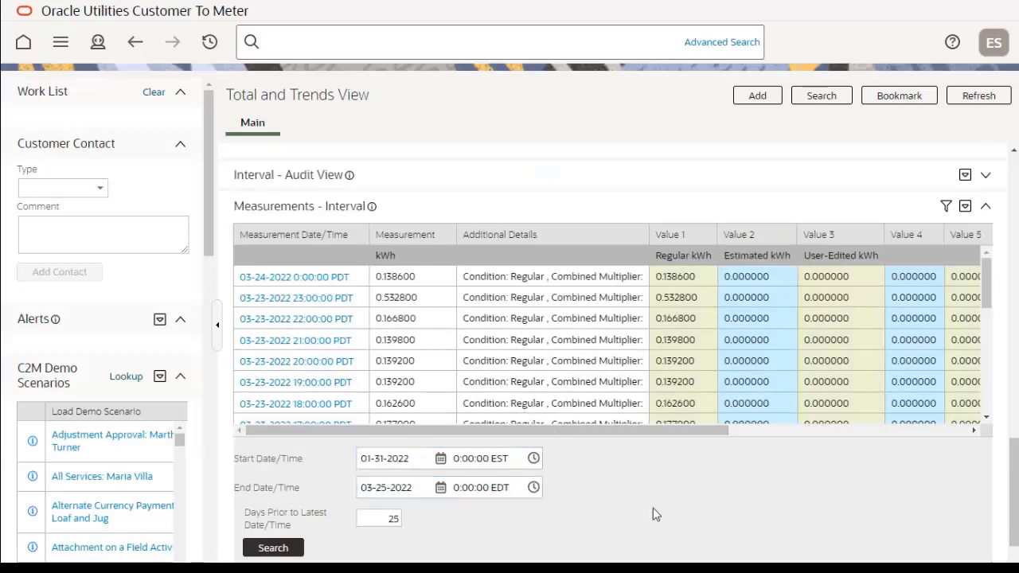
{"action": "left_click", "coordinate": [292, 547]}
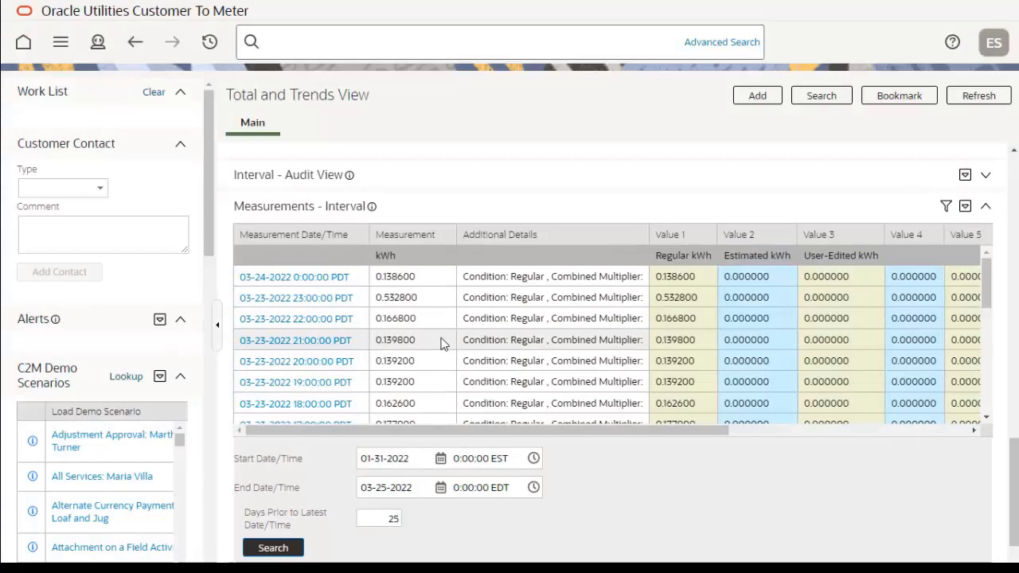
{"action": "scroll", "coordinate": [443, 343], "scroll_direction": "down", "scroll_amount": 5}
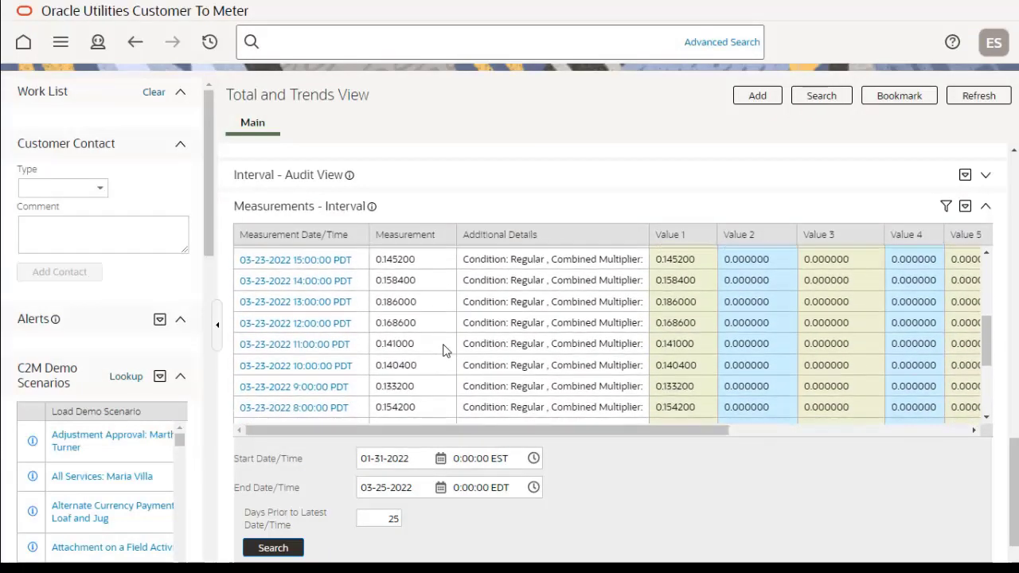
{"action": "scroll", "coordinate": [443, 350], "scroll_direction": "up", "scroll_amount": 5}
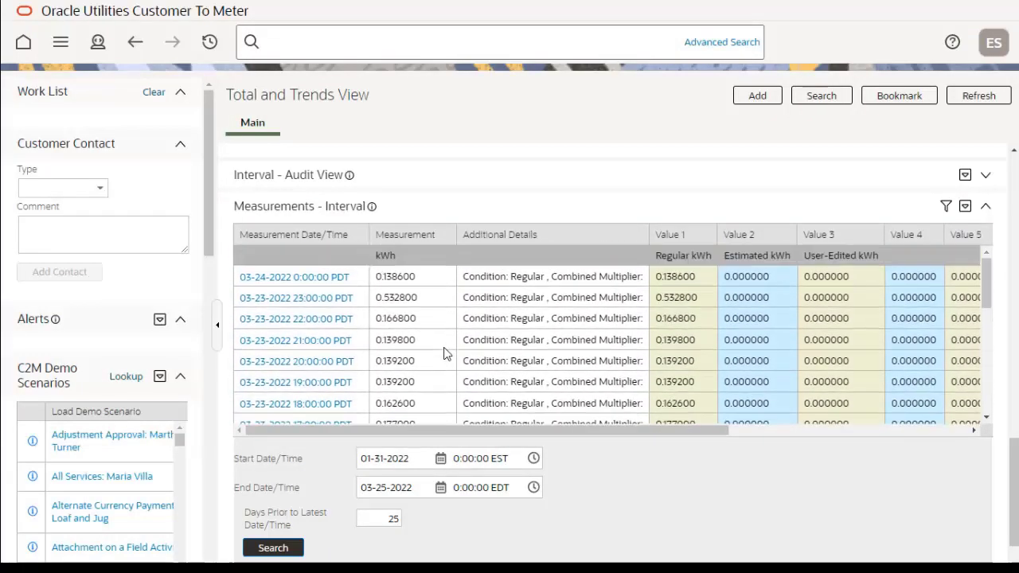
Return to Consumption Statistics and search the aggregators by service type Electric and postal code 94111.
{"action": "scroll", "coordinate": [448, 352], "scroll_direction": "up", "scroll_amount": 5}
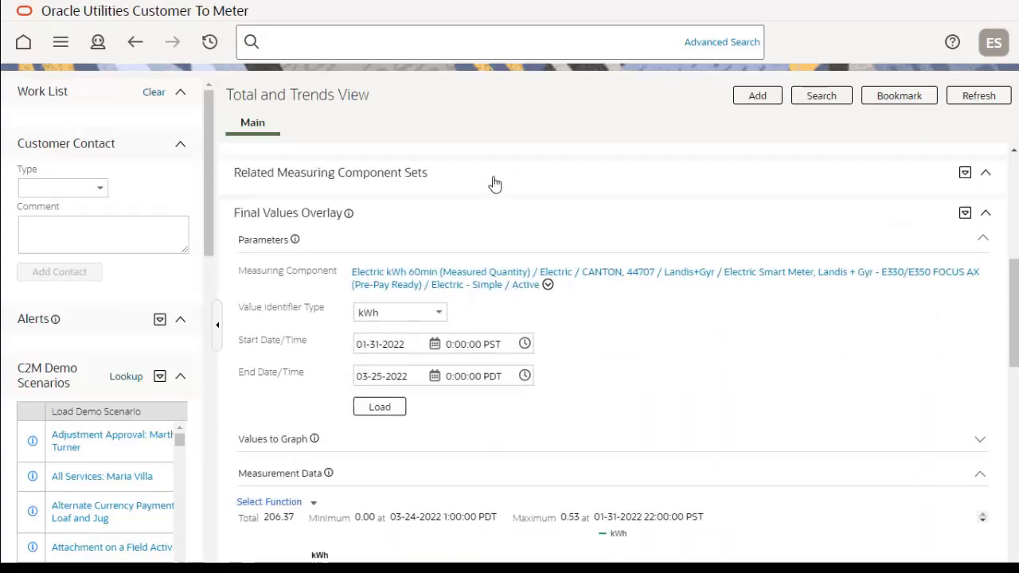
{"action": "scroll", "coordinate": [495, 183], "scroll_direction": "up", "scroll_amount": 5}
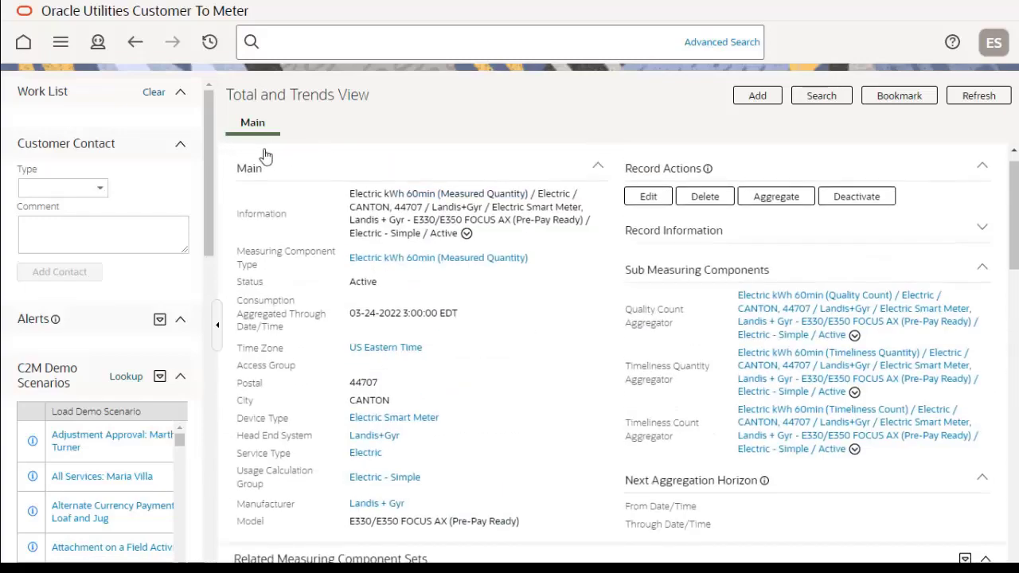
{"action": "left_click", "coordinate": [134, 46]}
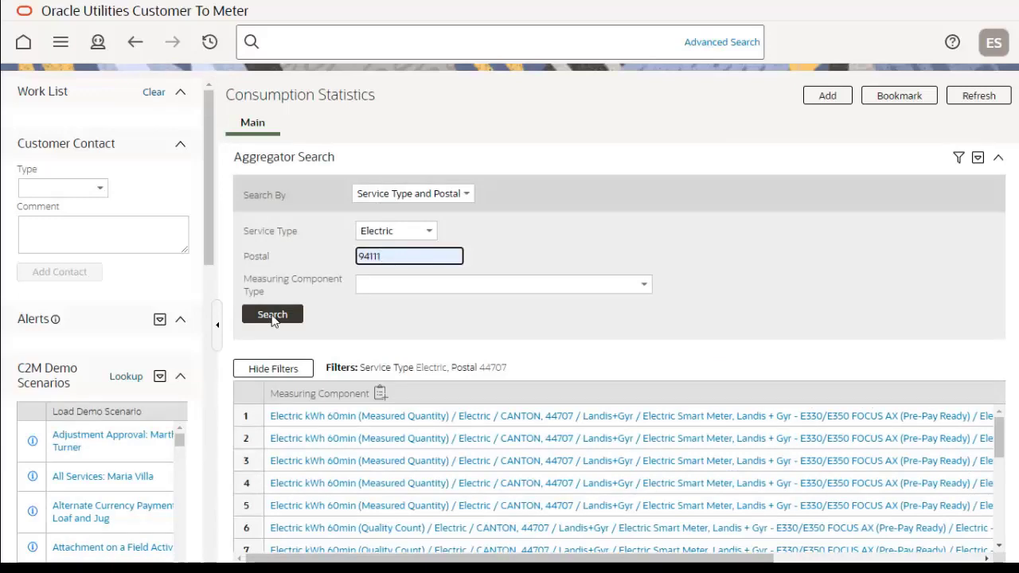
{"action": "left_click", "coordinate": [272, 315]}
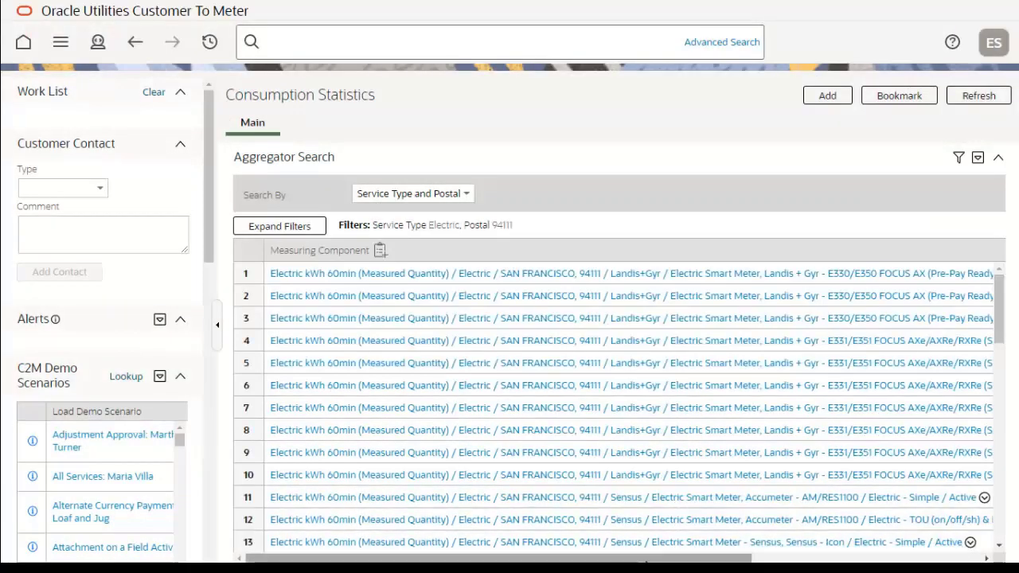
Open the San Francisco E330/E350 FOCUS AX Measured Quantity aggregator for Electric - Simple and show its final values overlay parameters.
{"action": "left_click_drag", "start_coordinate": [644, 560], "coordinate": [832, 560]}
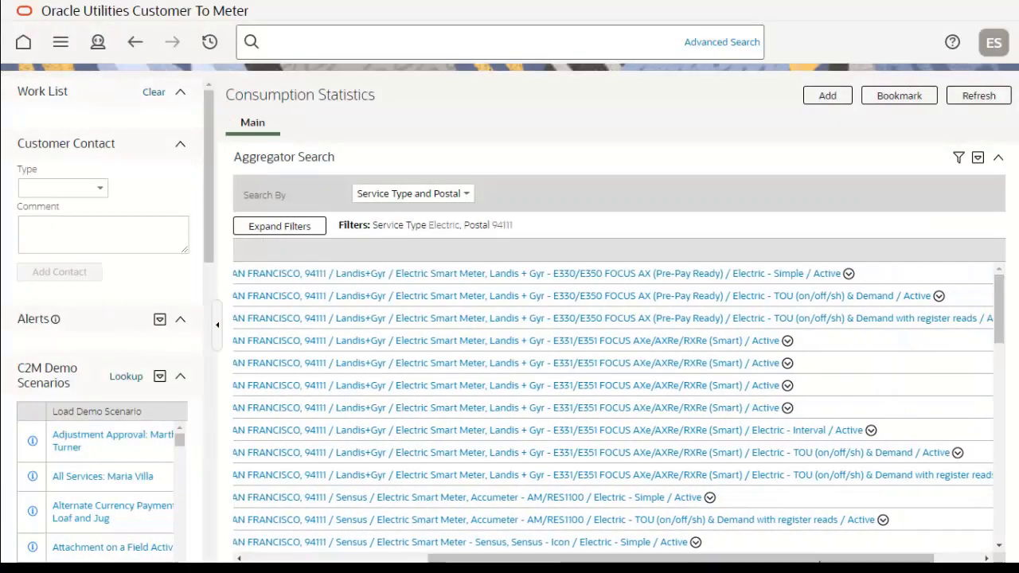
{"action": "left_click", "coordinate": [747, 276]}
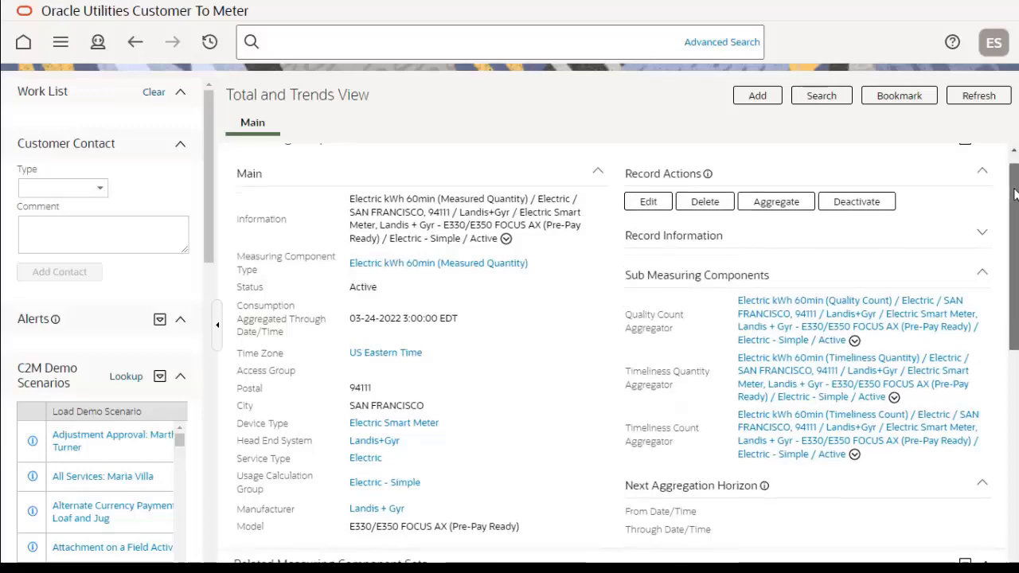
{"action": "left_click_drag", "start_coordinate": [1015, 186], "coordinate": [1015, 195]}
{"action": "scroll", "coordinate": [987, 360], "scroll_direction": "down", "scroll_amount": 4}
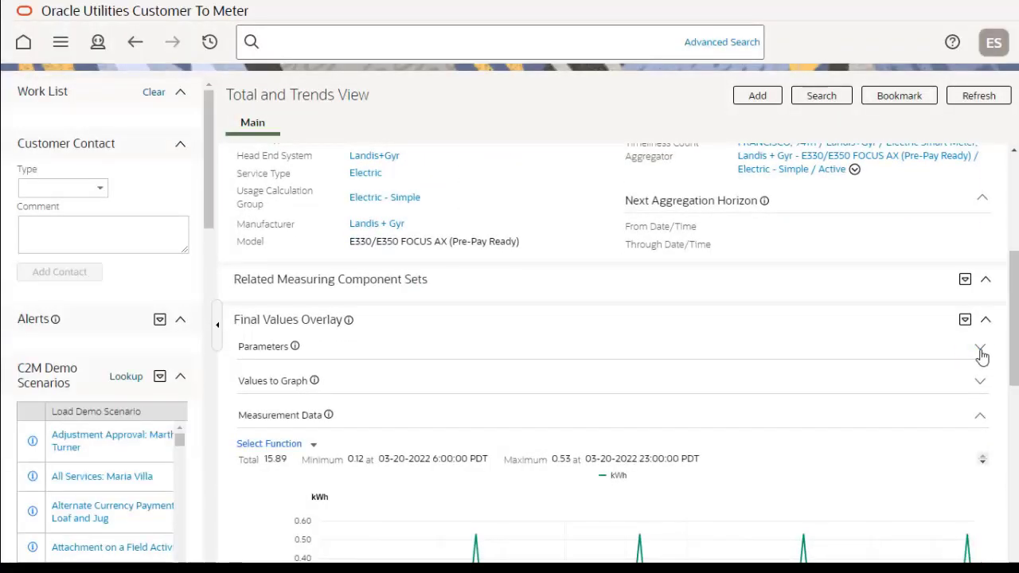
{"action": "left_click", "coordinate": [981, 348]}
Load the San Francisco aggregator's final kWh values from 01-31-2022 to 03-24-2022 and examine the measurement data graph.
{"action": "triple_click", "coordinate": [382, 451]}
{"action": "type", "text": "01-31-2022"}
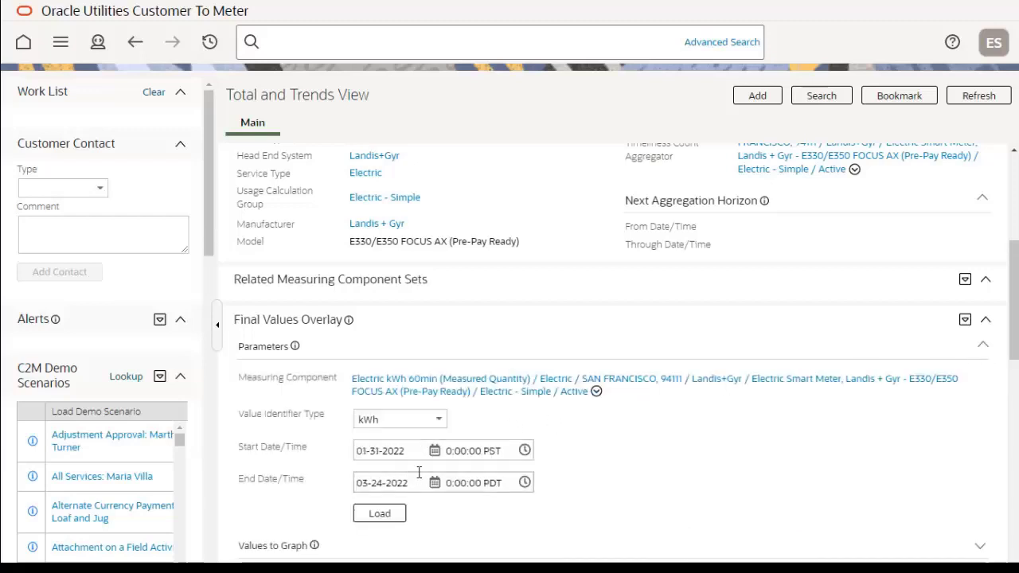
{"action": "left_click", "coordinate": [381, 513]}
{"action": "scroll", "coordinate": [486, 512], "scroll_direction": "down", "scroll_amount": 2}
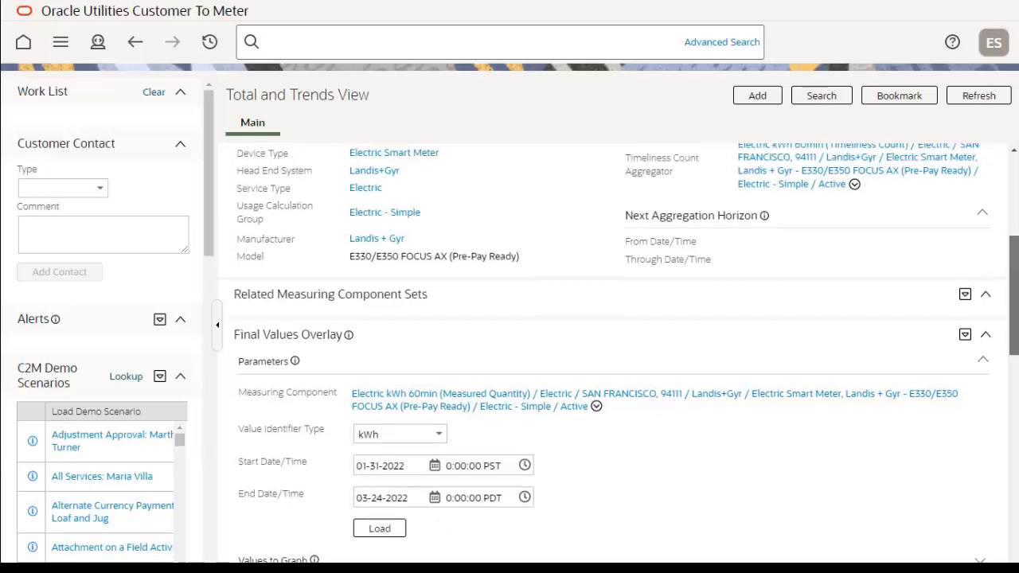
{"action": "scroll", "coordinate": [704, 422], "scroll_direction": "down", "scroll_amount": 2}
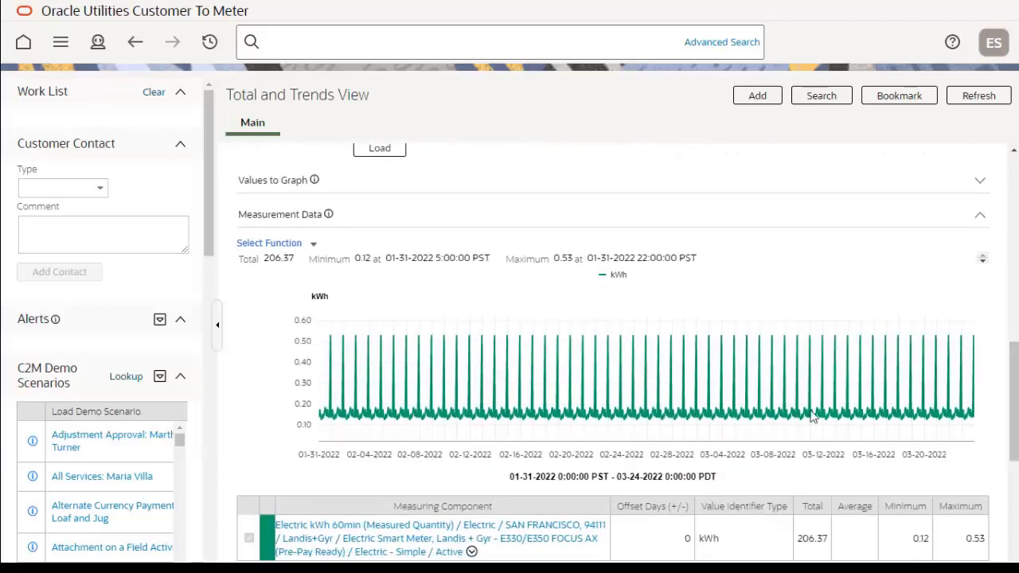
{"action": "mouse_move", "coordinate": [704, 422]}
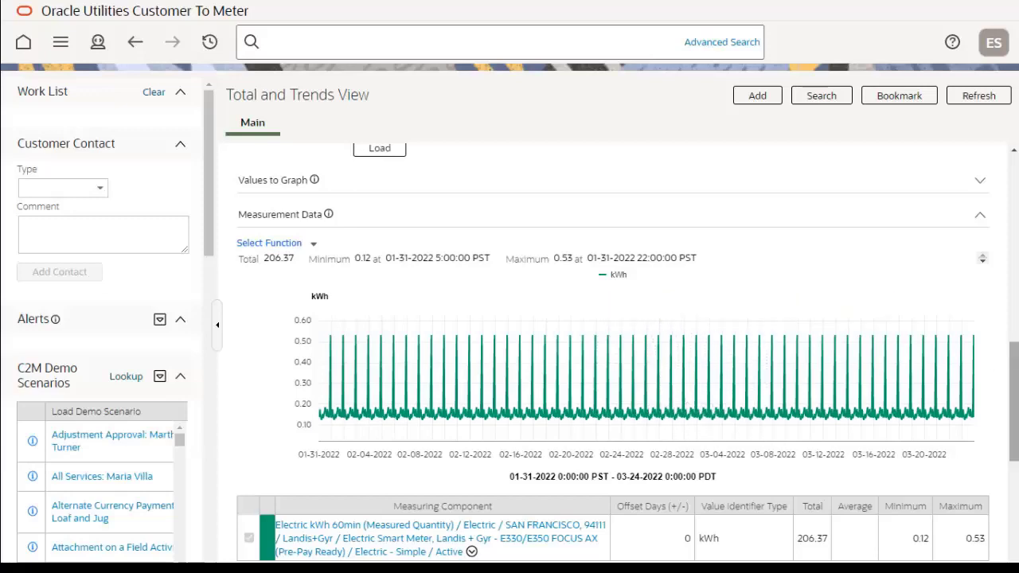
Search the San Francisco aggregator's interval measurements from 01-31-2022 to 03-25-2022 and review the listed kWh values.
{"action": "scroll", "coordinate": [1014, 402], "scroll_direction": "down", "scroll_amount": 5}
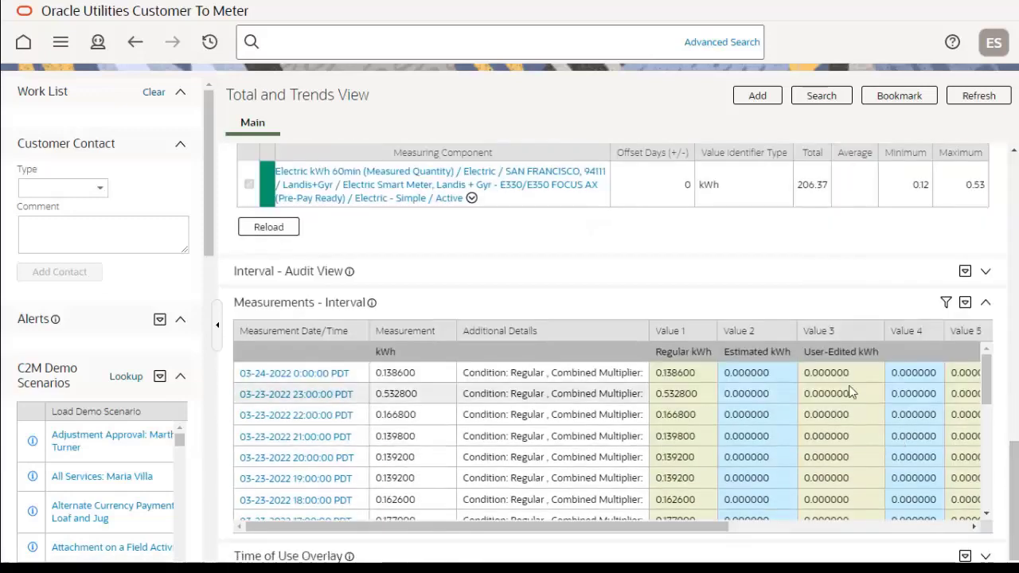
{"action": "left_click", "coordinate": [946, 302]}
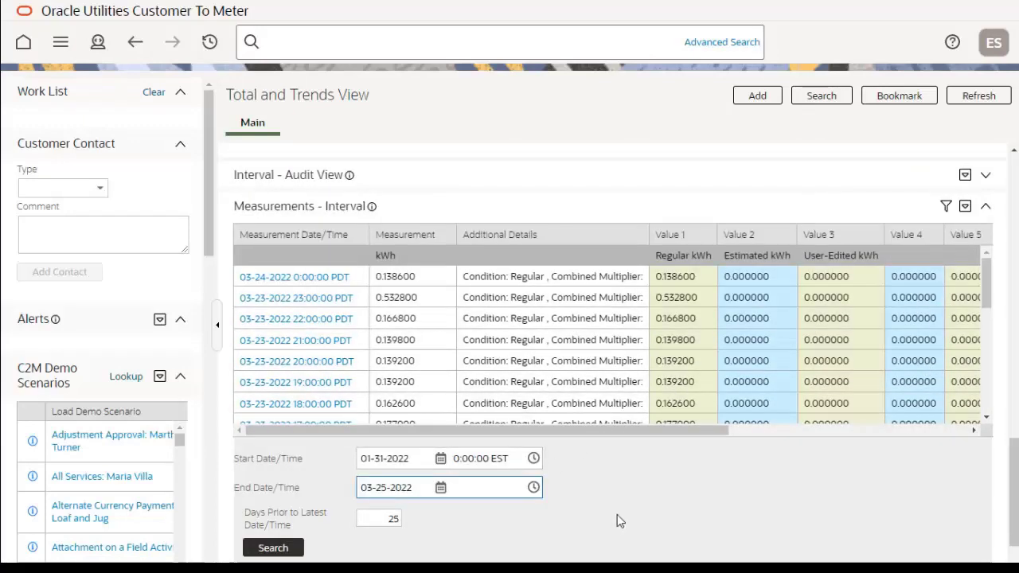
{"action": "left_click", "coordinate": [279, 549]}
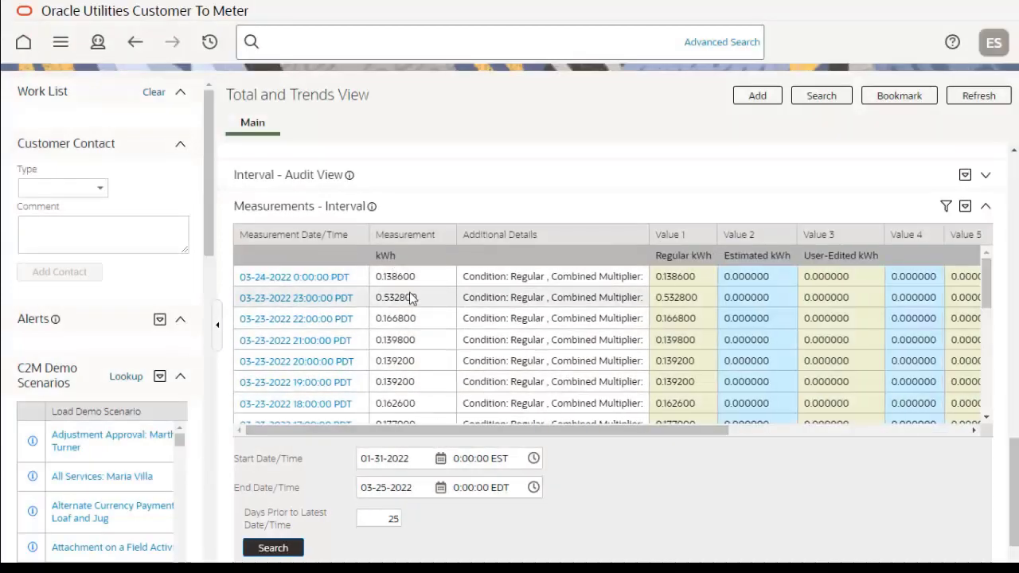
{"action": "scroll", "coordinate": [422, 359], "scroll_direction": "down", "scroll_amount": 5}
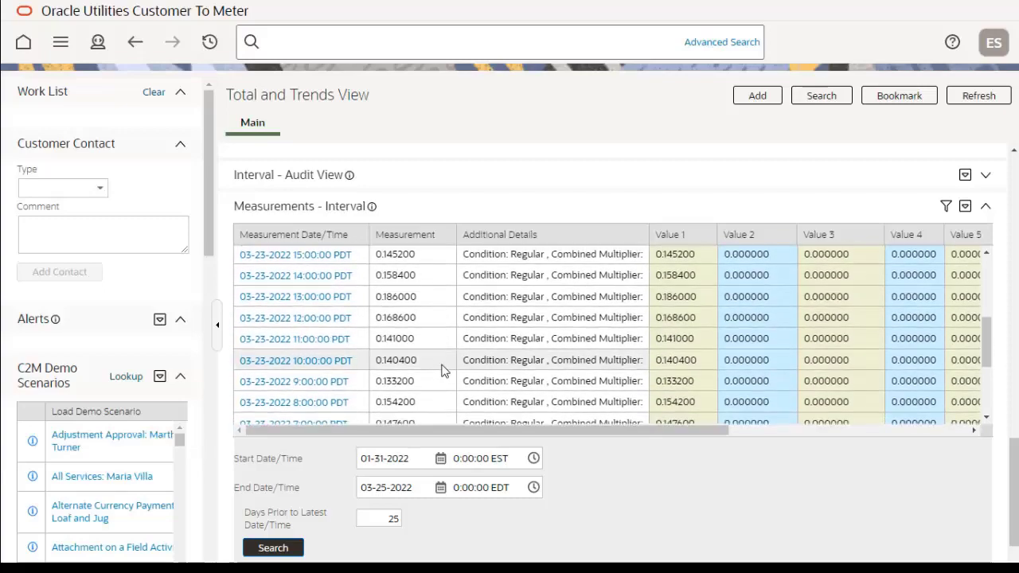
{"action": "scroll", "coordinate": [454, 362], "scroll_direction": "up", "scroll_amount": 3}
{"action": "left_click_drag", "start_coordinate": [1015, 464], "coordinate": [1015, 178]}
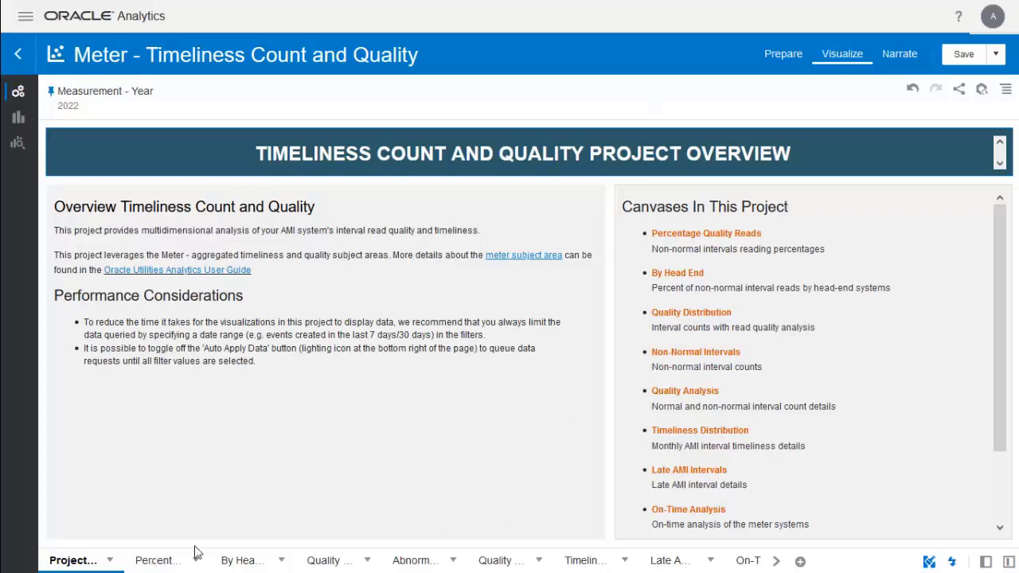
In Oracle Analytics, examine the Percentage Quality Reads canvas and the monthly missing counts on the Late AMI Interval Details canvas.
{"action": "left_click", "coordinate": [159, 563]}
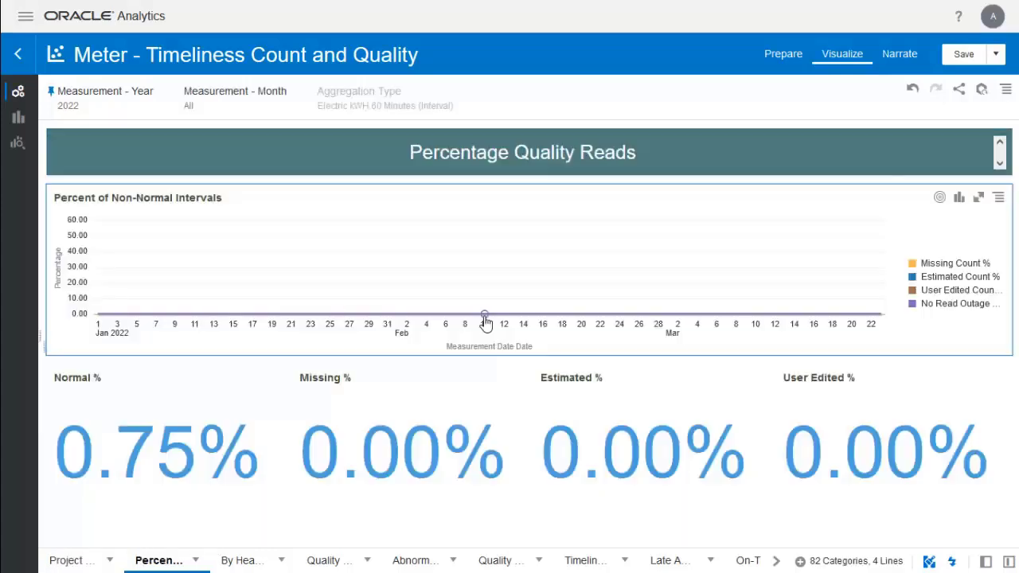
{"action": "mouse_move", "coordinate": [348, 311]}
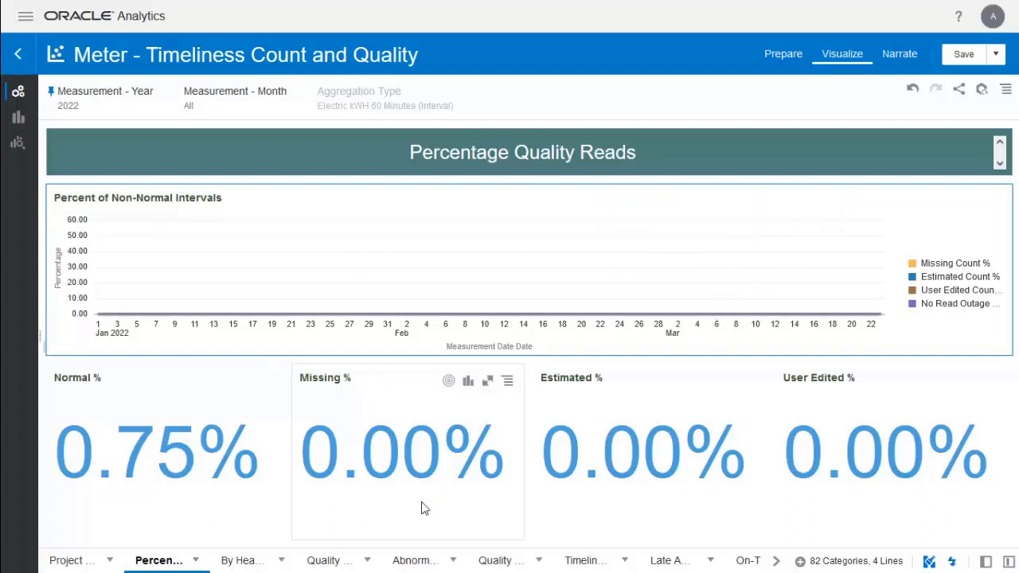
{"action": "left_click", "coordinate": [670, 560]}
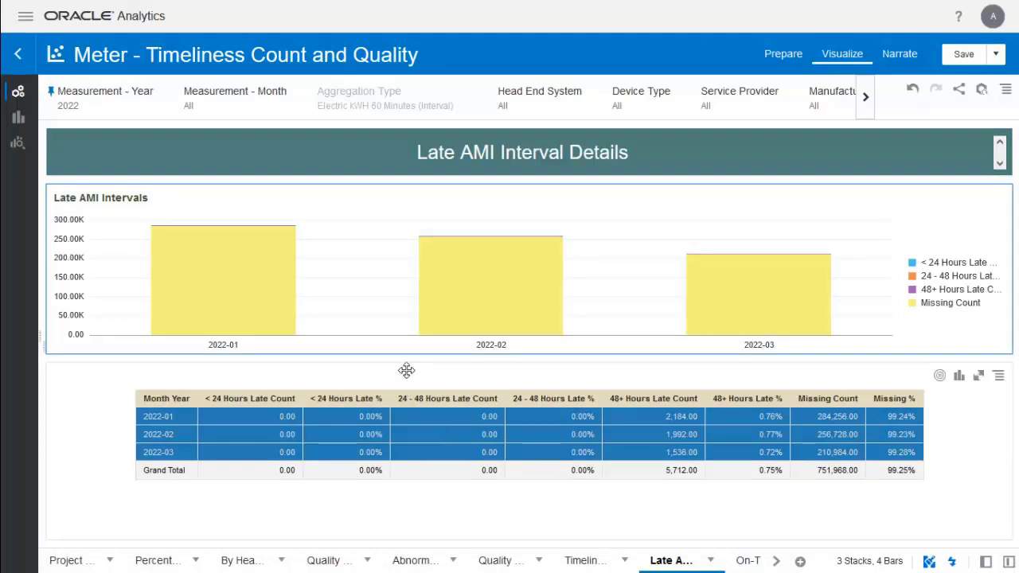
{"action": "mouse_move", "coordinate": [464, 310]}
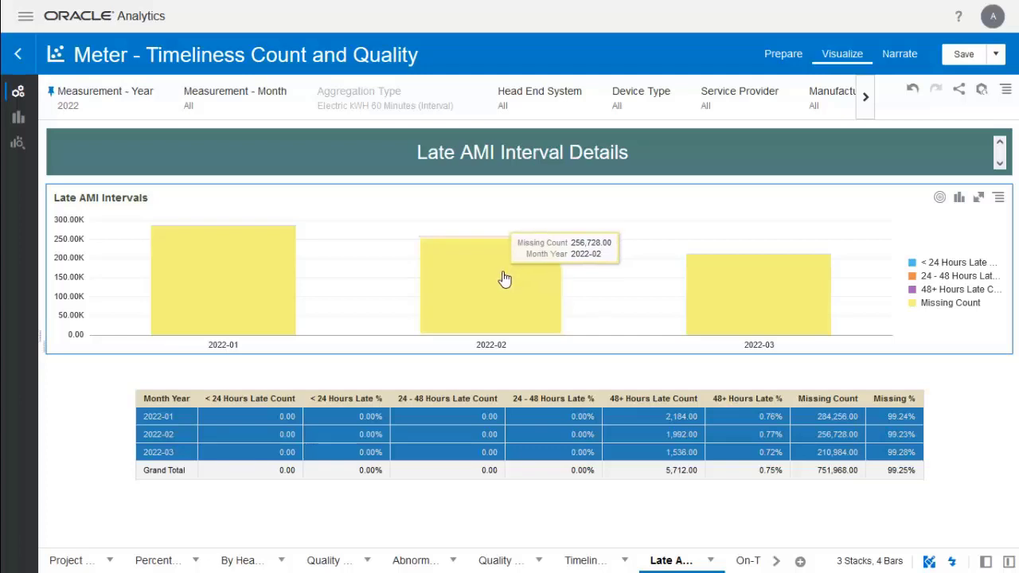
{"action": "mouse_move", "coordinate": [778, 298]}
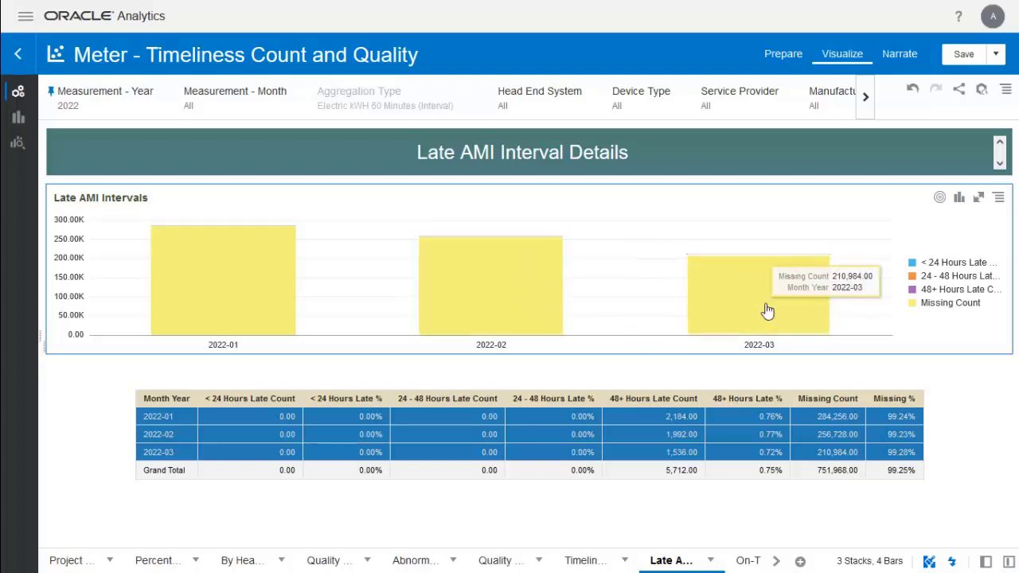
{"action": "mouse_move", "coordinate": [719, 297]}
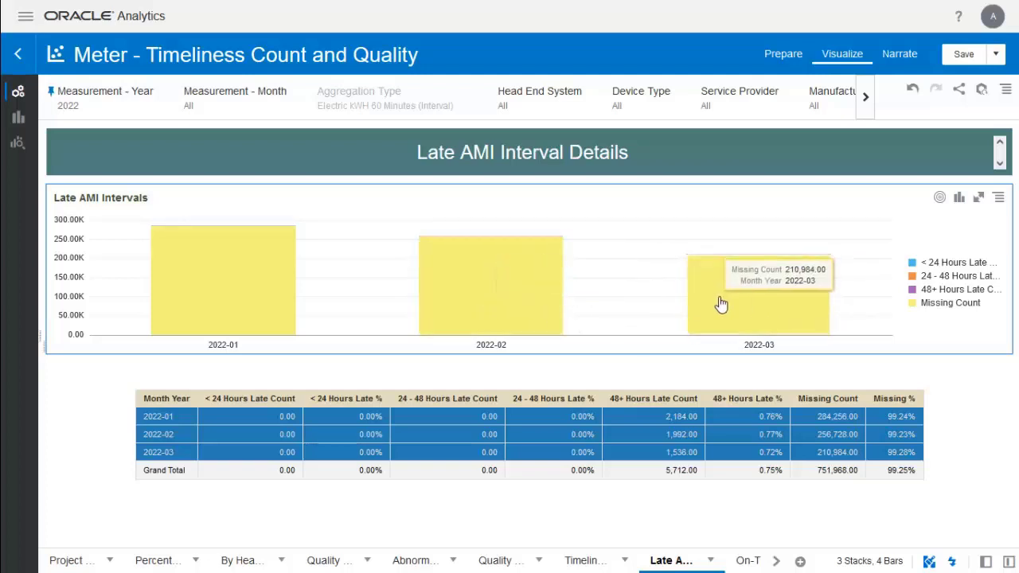